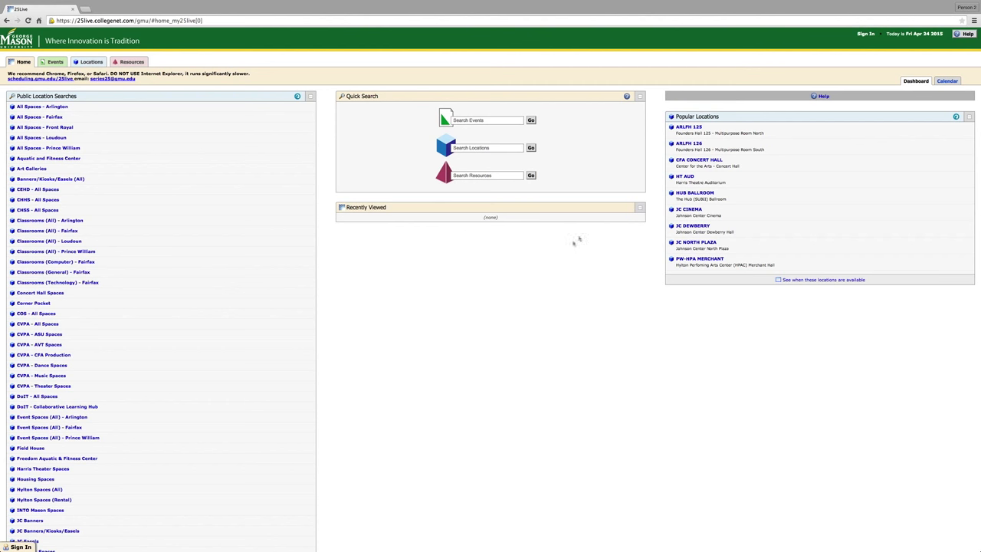
# Open the Sign In dialog from the 25Live home page header.
pyautogui.click(866, 35)
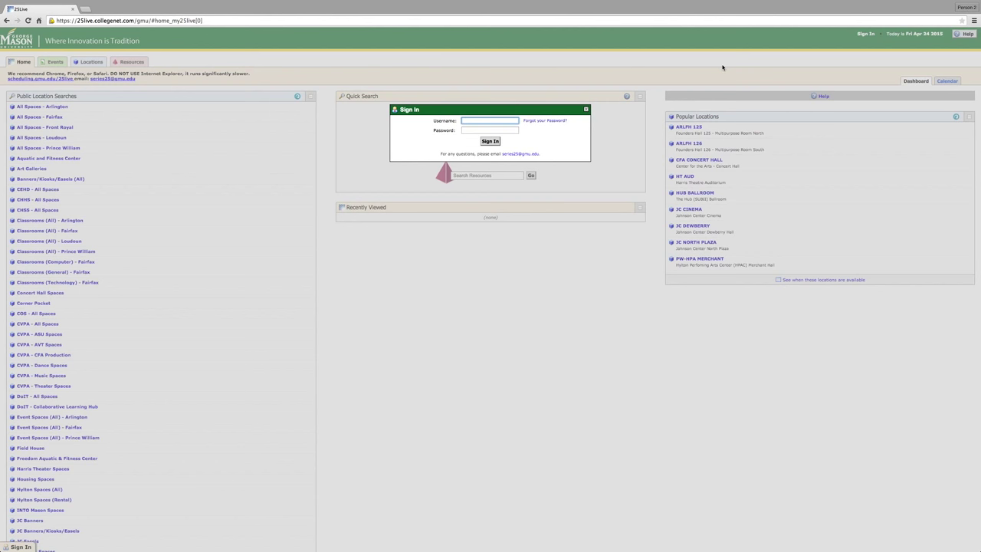
# Sign in with the student account's username and password.
pyautogui.write('25livestudent')
pyautogui.press('Tab')
pyautogui.write('••••')
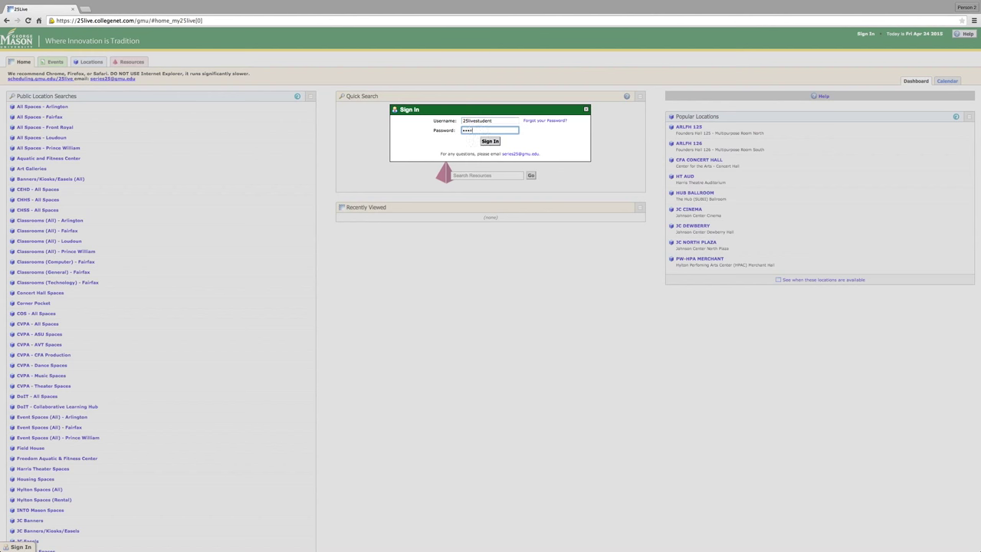
pyautogui.write('•••••••••')
pyautogui.press('Return')
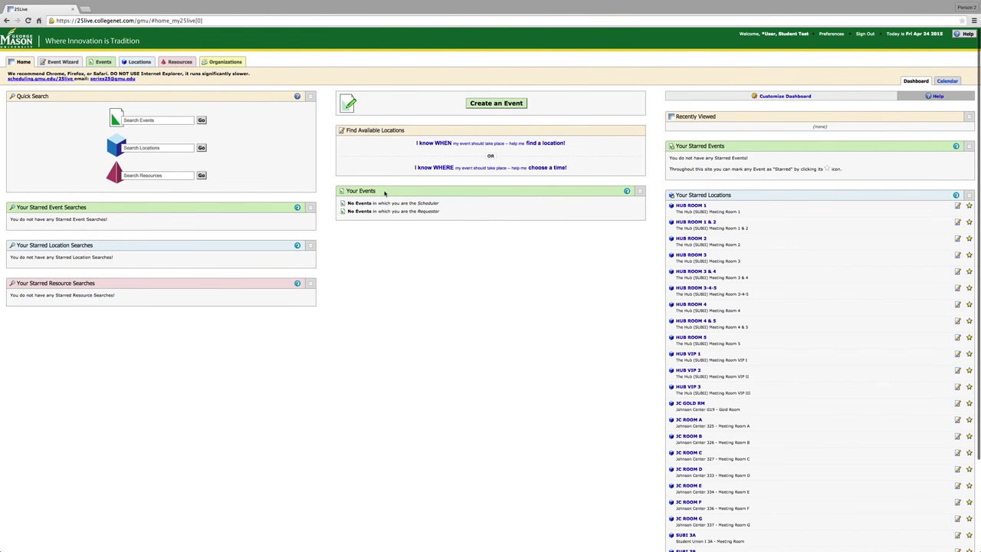
pyautogui.moveTo(385, 193)
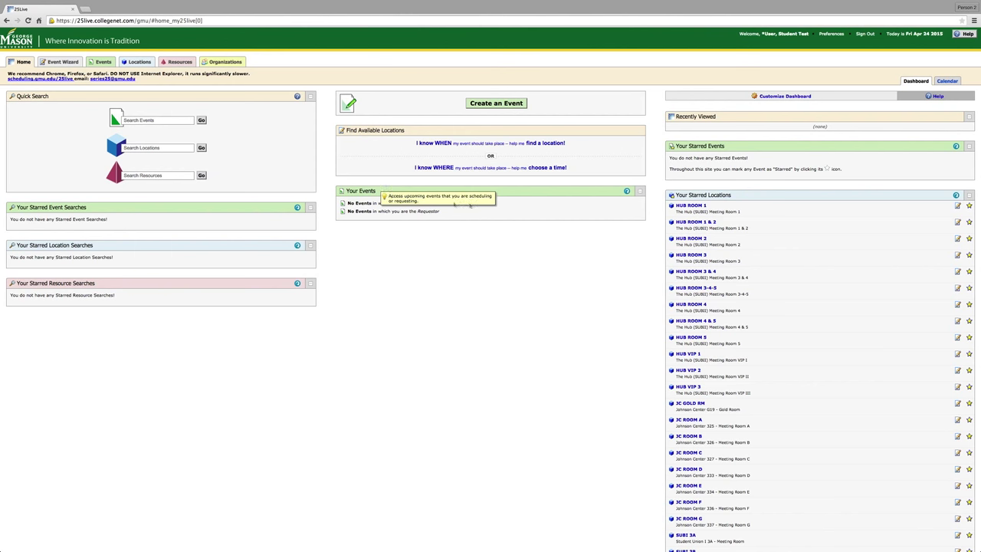
pyautogui.moveTo(770, 216)
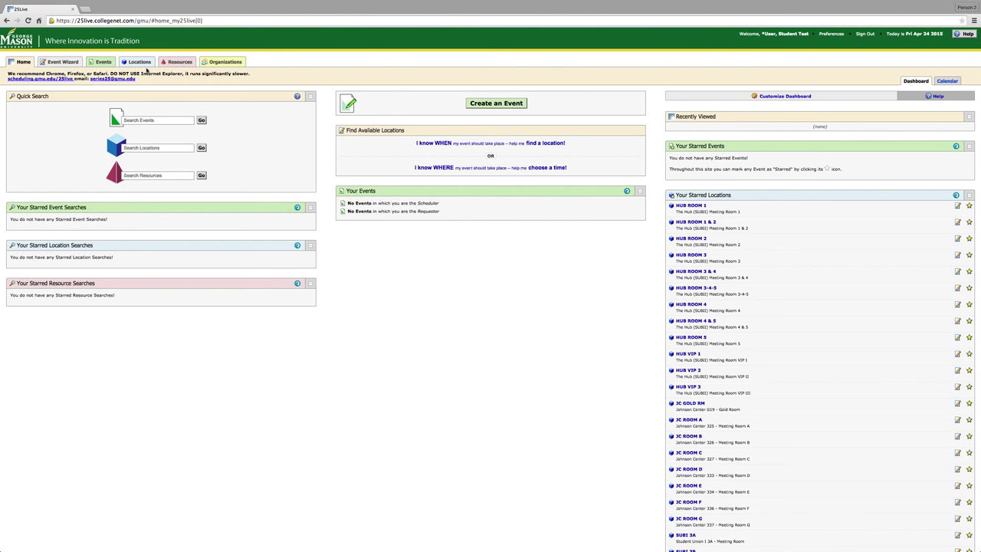
# Search locations for the keyword 'Johnson Center Meeting Room'.
pyautogui.click(144, 63)
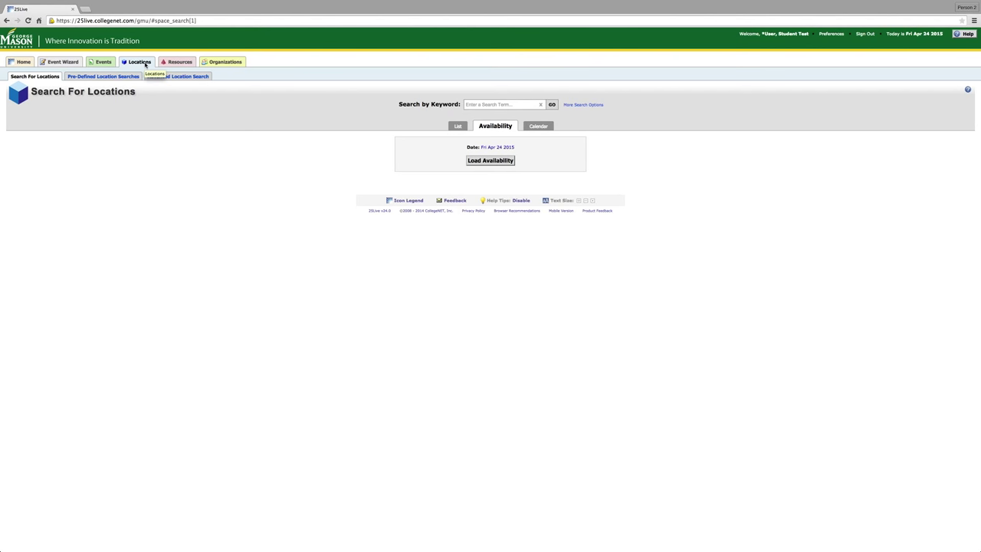
pyautogui.click(493, 105)
pyautogui.write('Johnson Center Meeting Room')
pyautogui.press('Return')
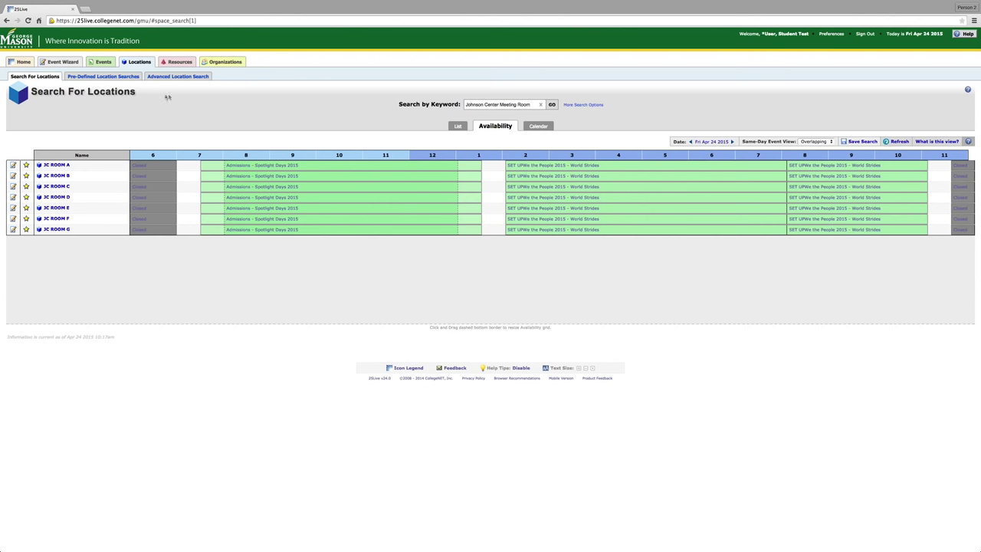
# Unstar and re-star JC ROOM A, then show the results as a list.
pyautogui.click(27, 167)
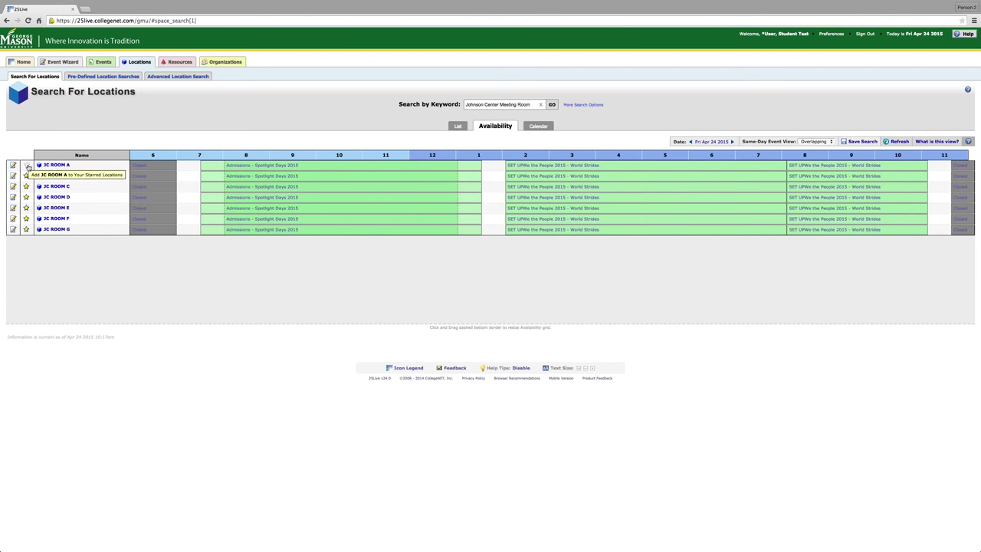
pyautogui.click(27, 167)
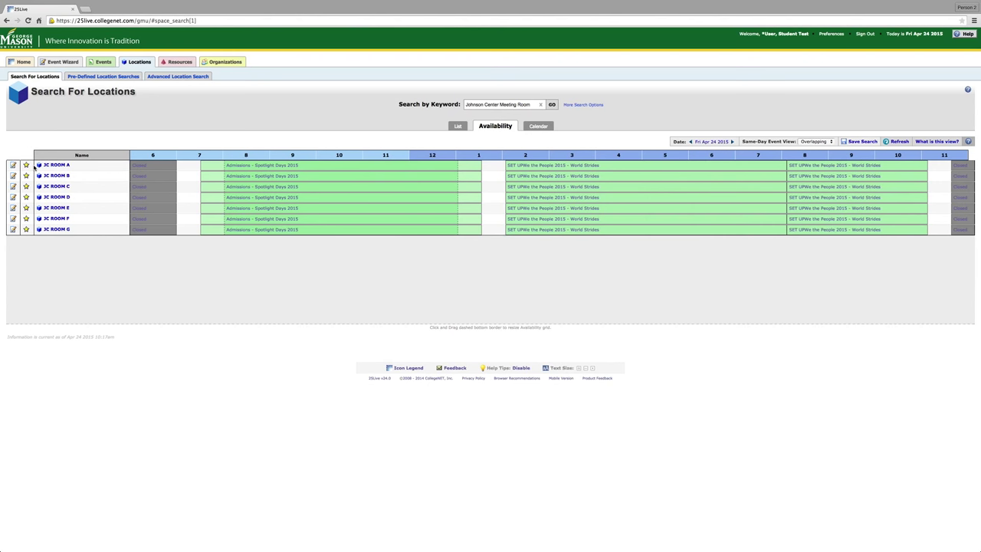
pyautogui.click(459, 127)
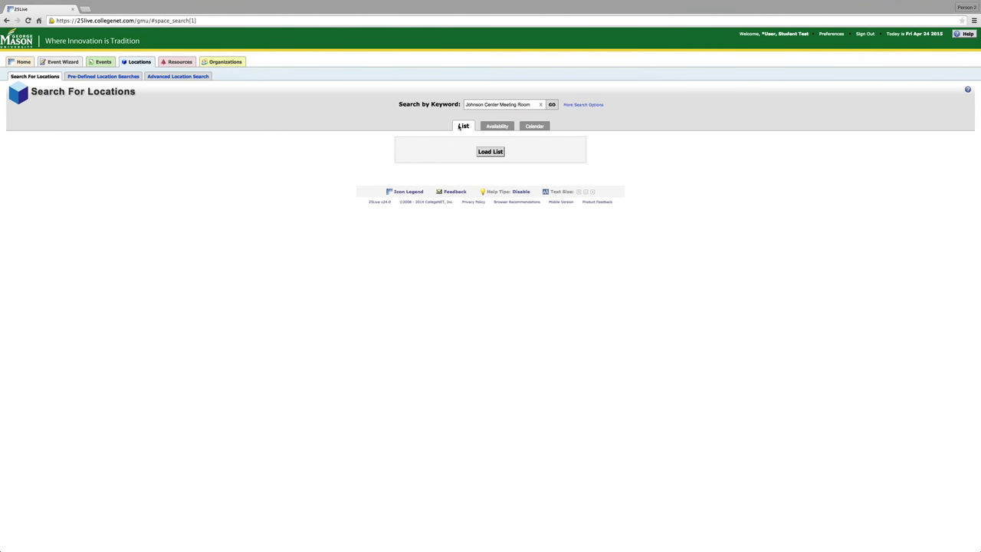
# Return to the availability grid and load it for July 14, 2015.
pyautogui.click(495, 126)
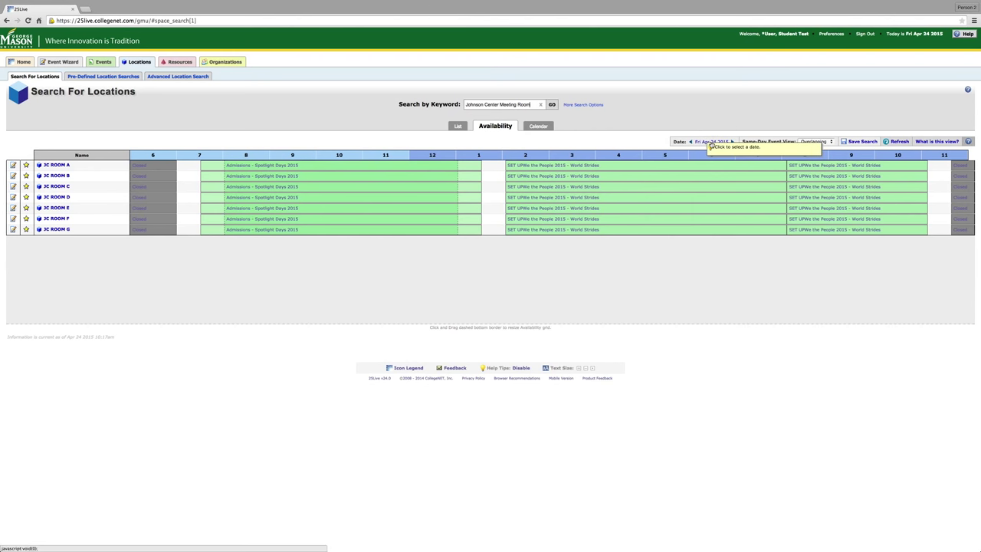
pyautogui.click(711, 142)
pyautogui.click(757, 152)
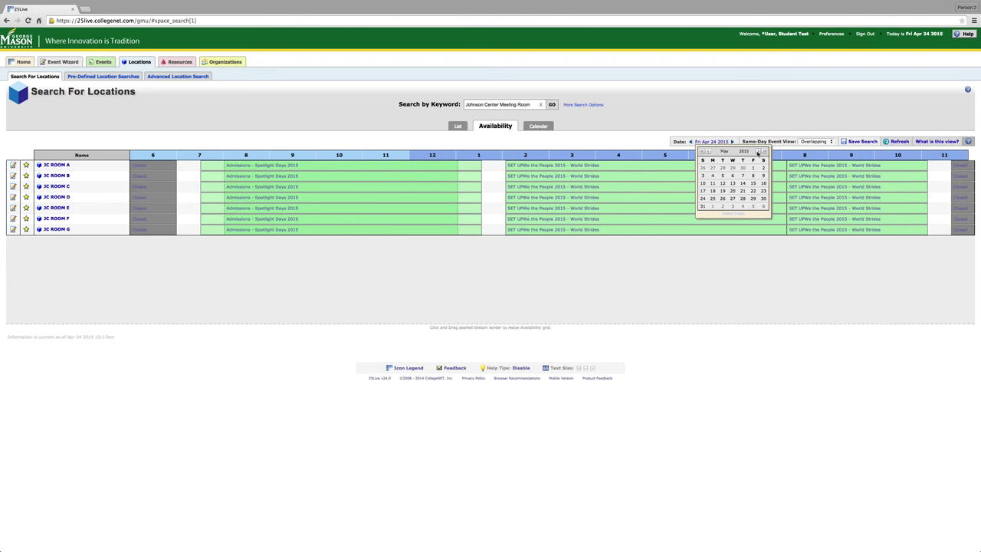
pyautogui.click(758, 152)
pyautogui.click(724, 186)
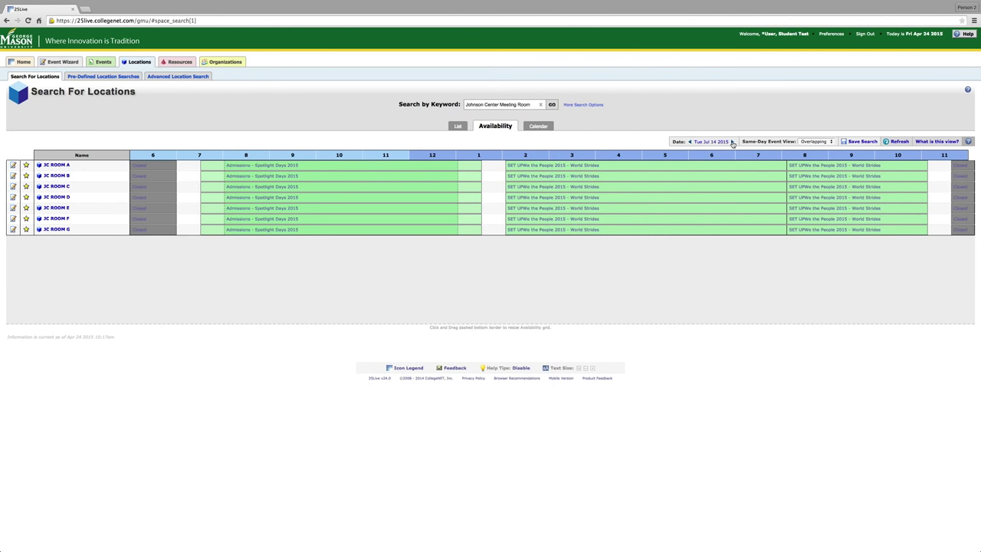
pyautogui.click(892, 147)
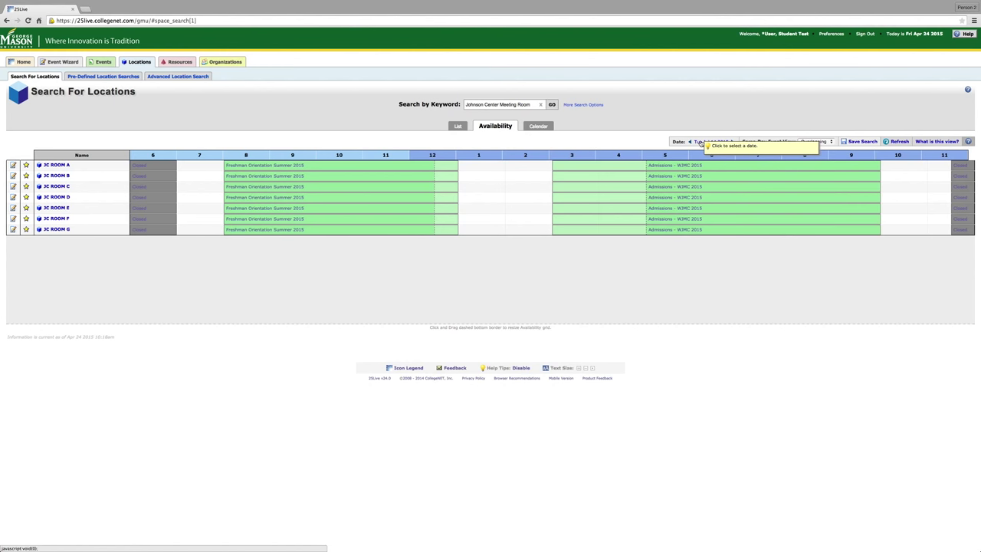
# Jump to July 27, stop loading, then show availability for August 6, 2015.
pyautogui.click(700, 142)
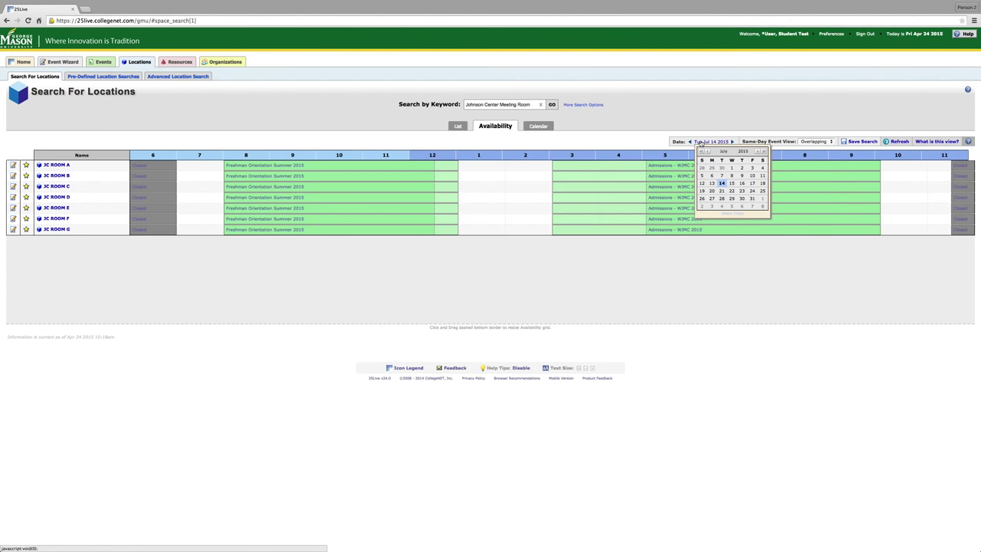
pyautogui.click(712, 199)
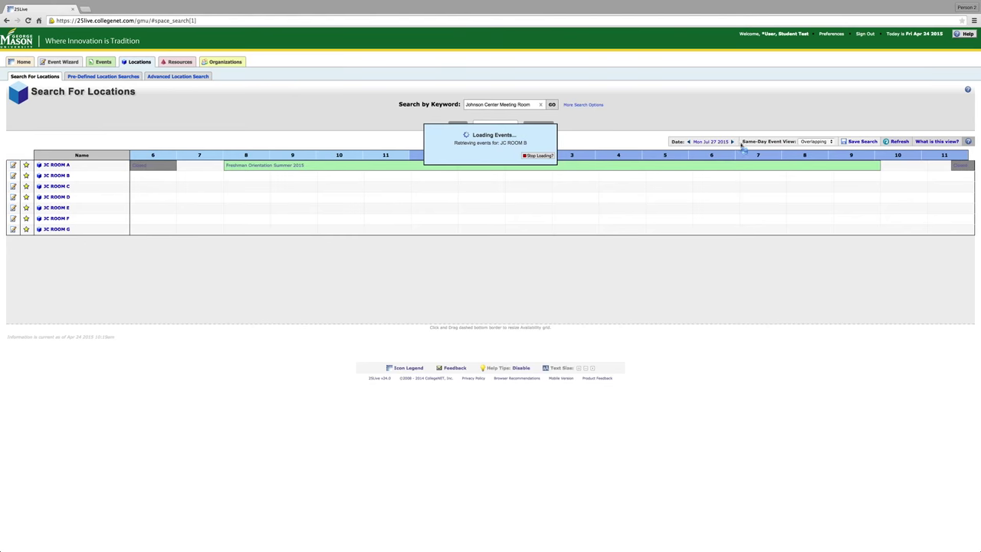
pyautogui.click(549, 155)
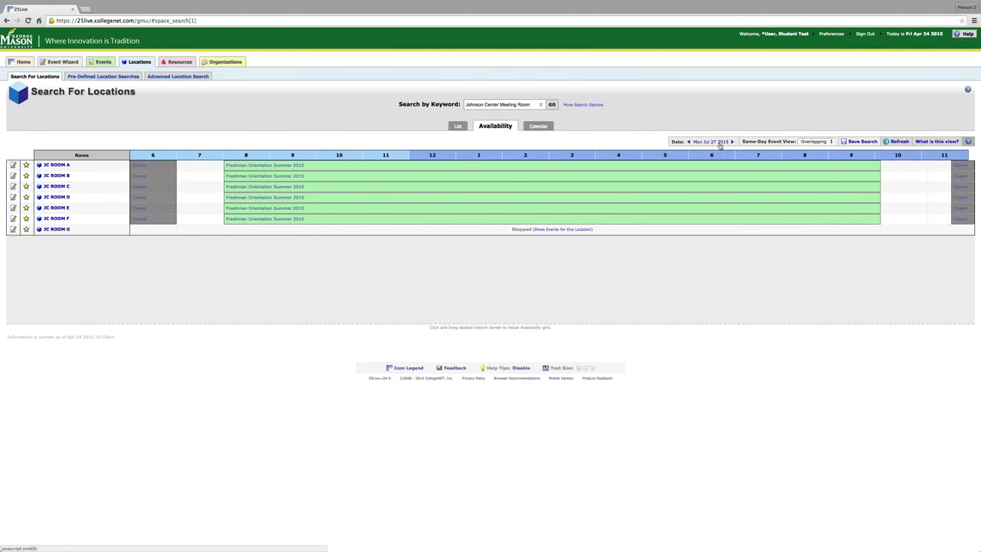
pyautogui.click(719, 143)
pyautogui.click(757, 151)
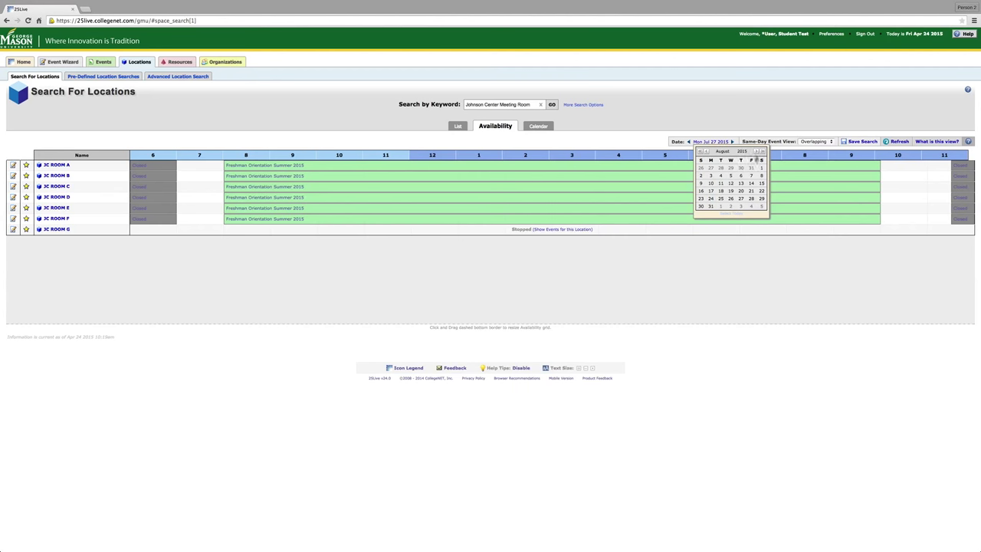
pyautogui.click(740, 176)
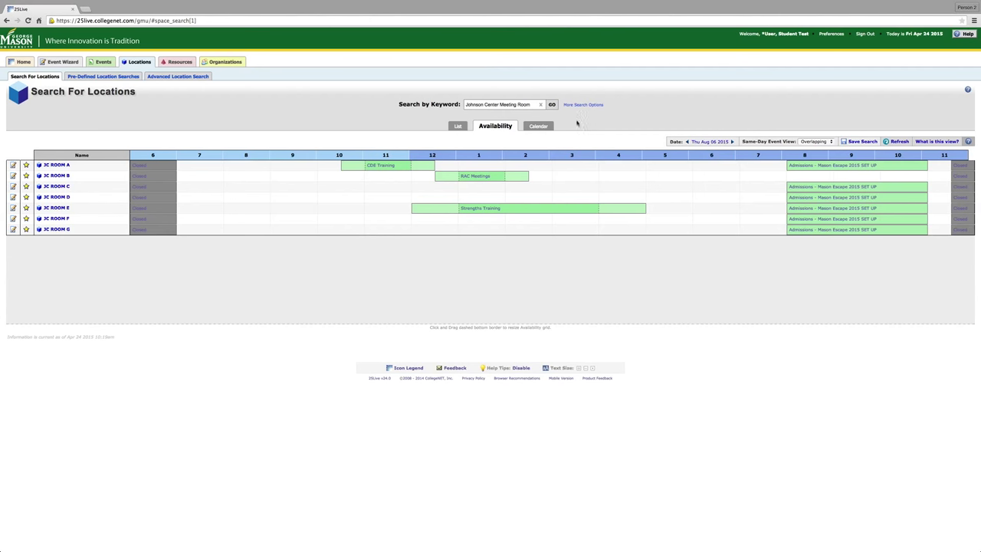
pyautogui.moveTo(465, 183)
# Start a JC ROOM C 4 pm request named and titled 'Fall 2016 Meeting'.
pyautogui.click(621, 188)
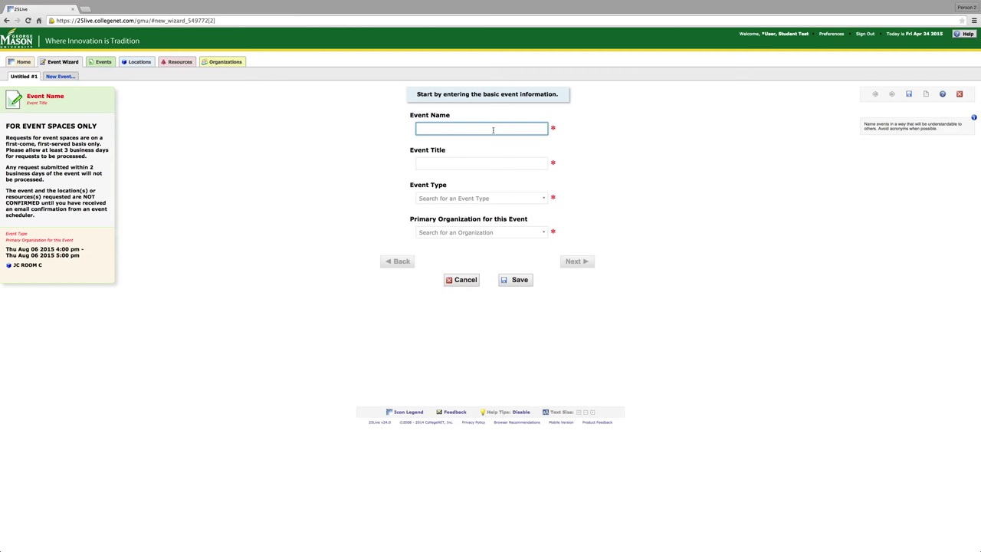
pyautogui.write('Fall ')
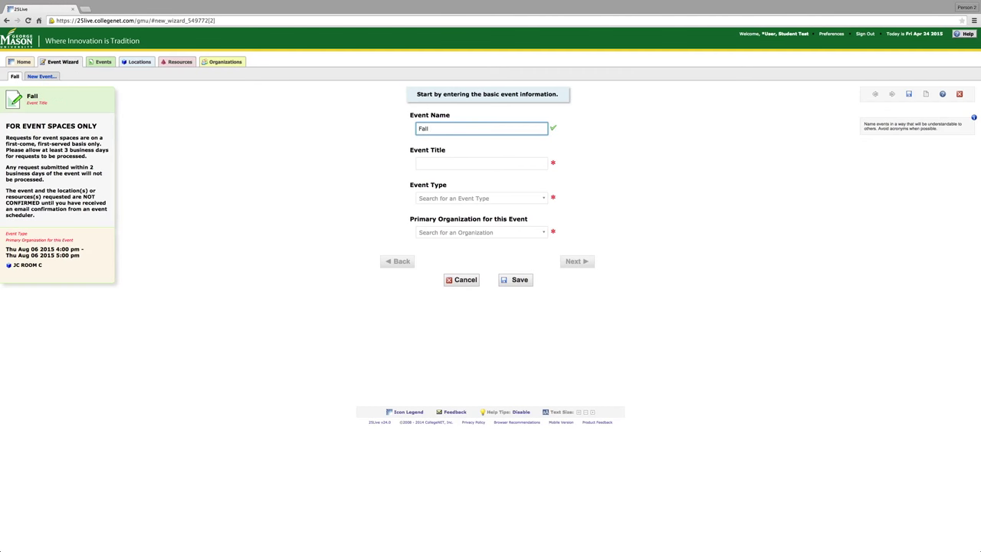
pyautogui.write('2016 Meeting')
pyautogui.press('Tab')
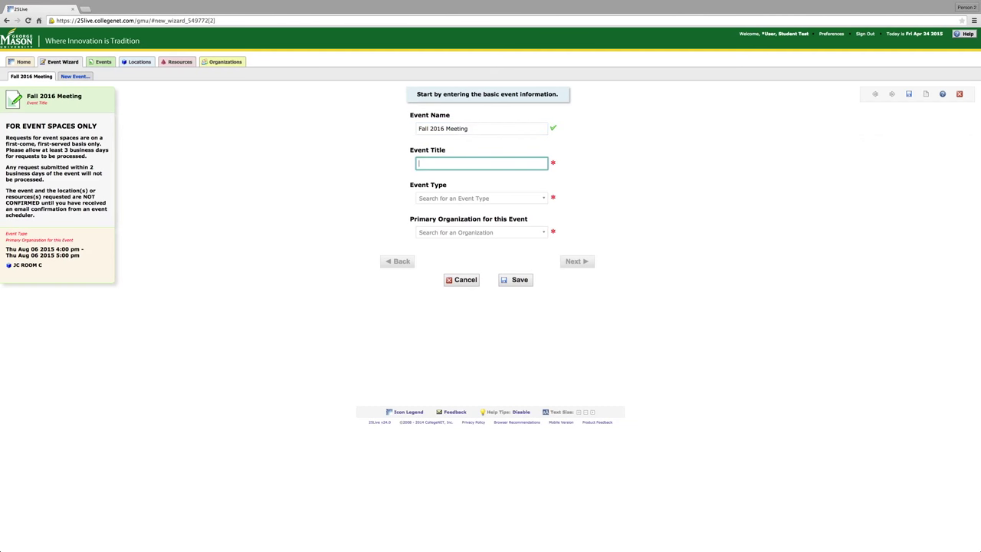
pyautogui.write('Fall 20')
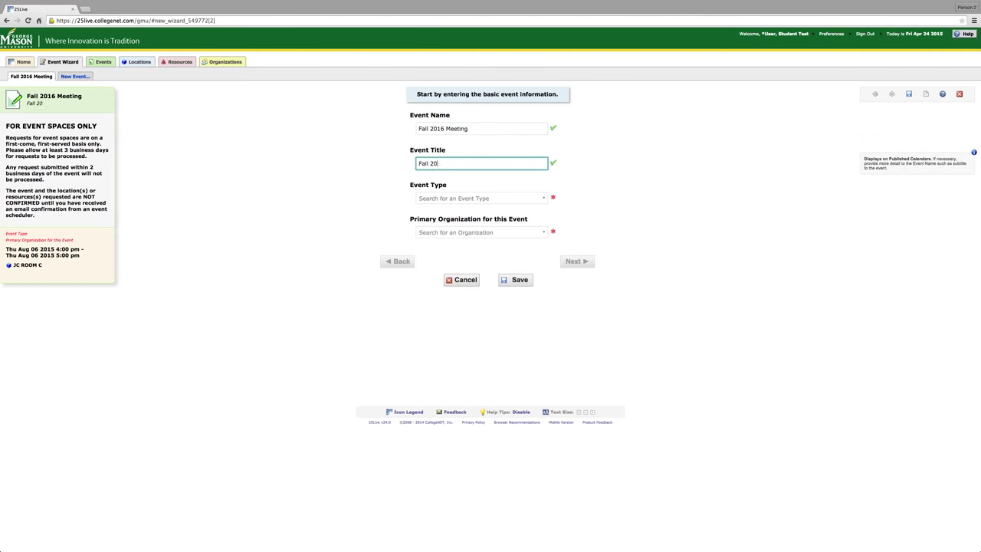
pyautogui.write('16 Meeting')
# Set event type to Student Organized and primary organization to Student Test Organization.
pyautogui.click(535, 198)
pyautogui.click(493, 217)
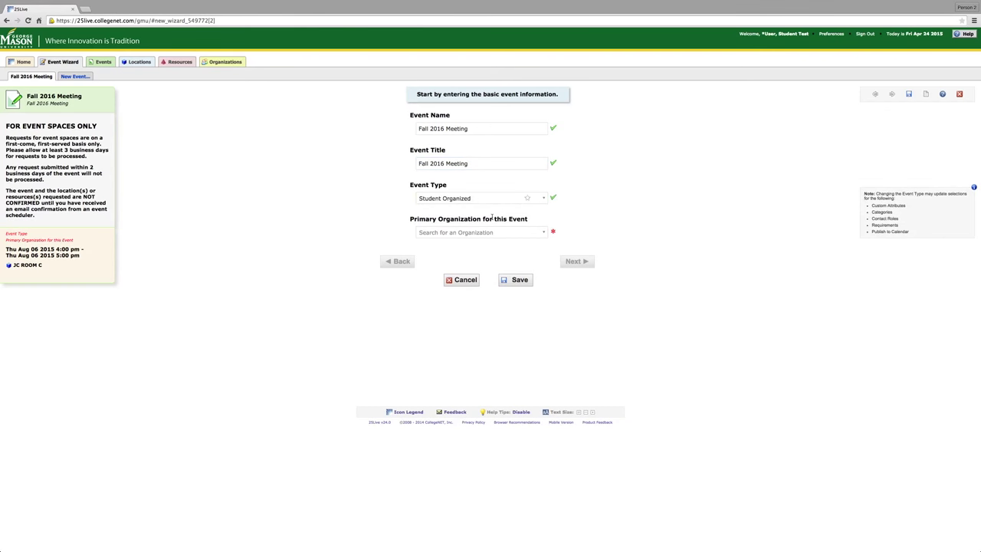
pyautogui.click(534, 233)
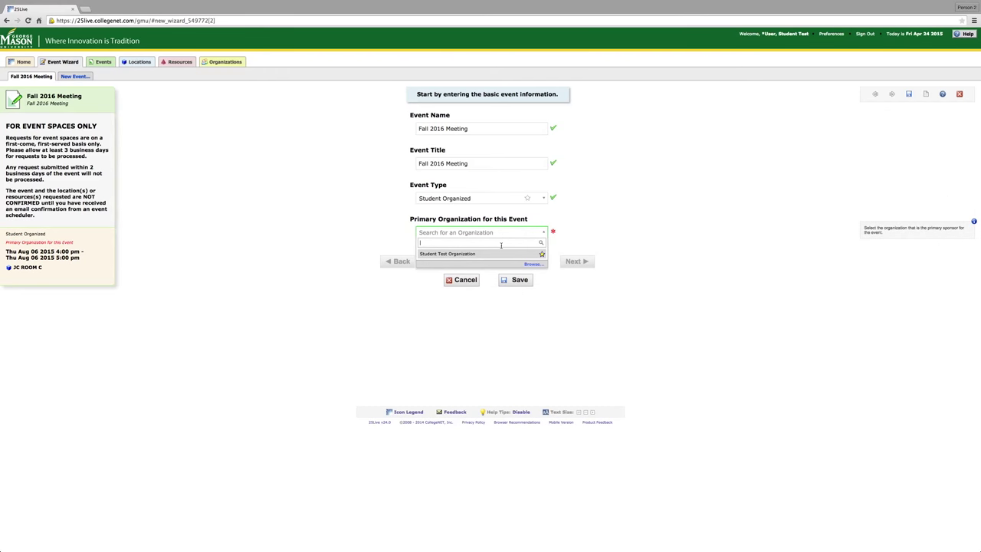
pyautogui.click(499, 254)
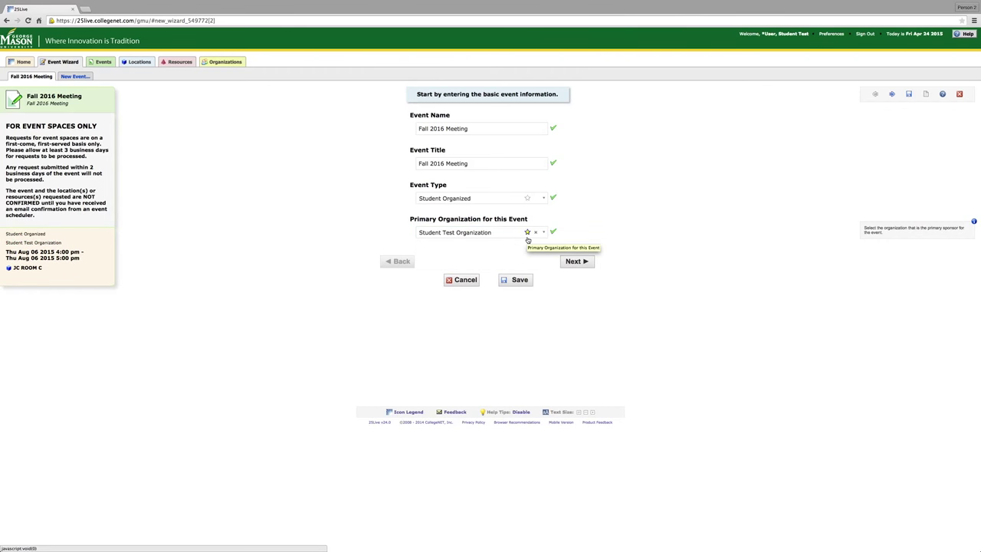
pyautogui.click(543, 232)
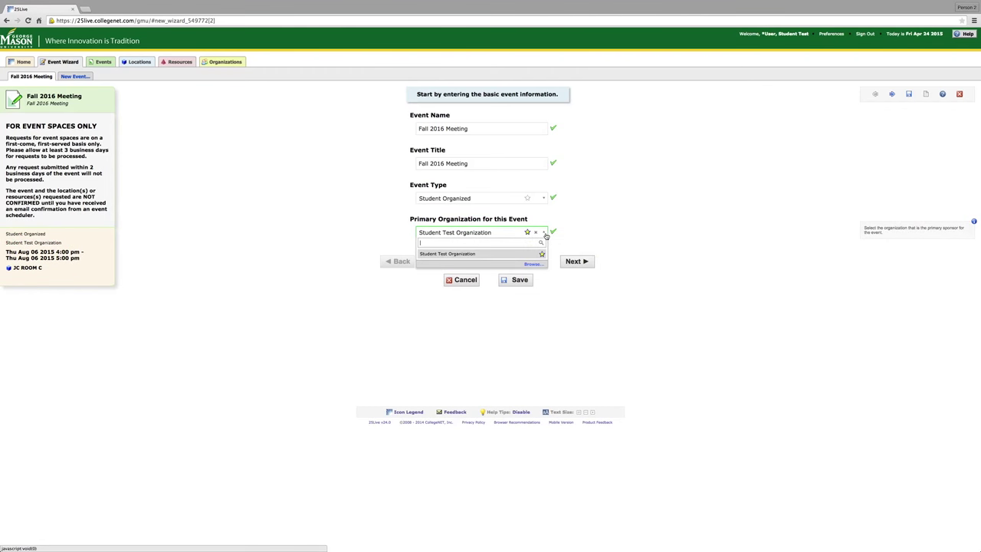
pyautogui.click(545, 234)
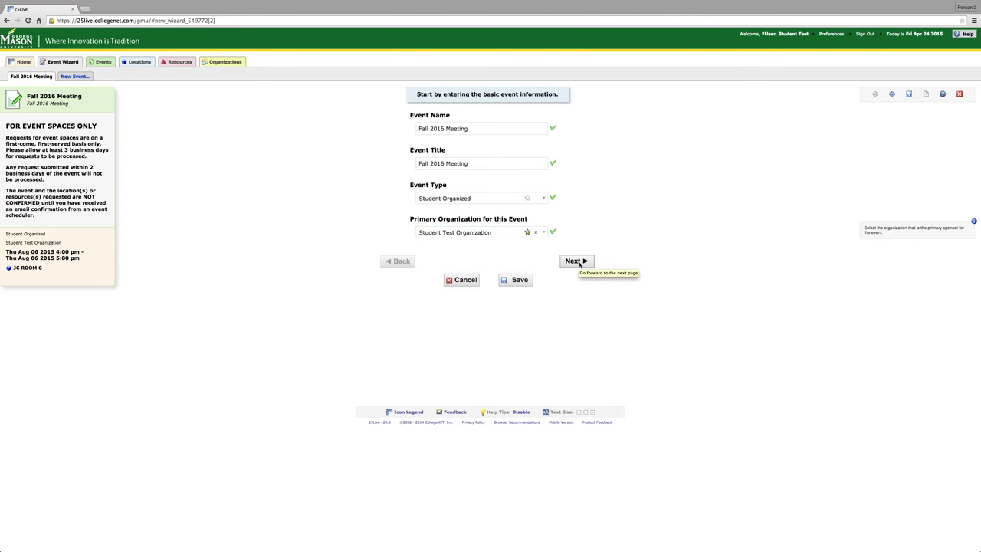
pyautogui.click(576, 262)
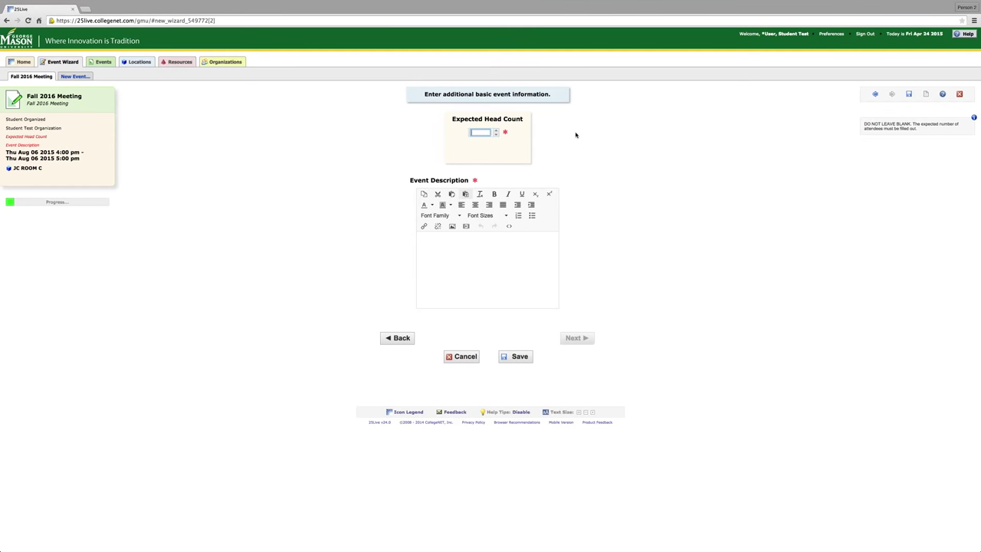
# Enter 50 as the expected head count.
pyautogui.write('50')
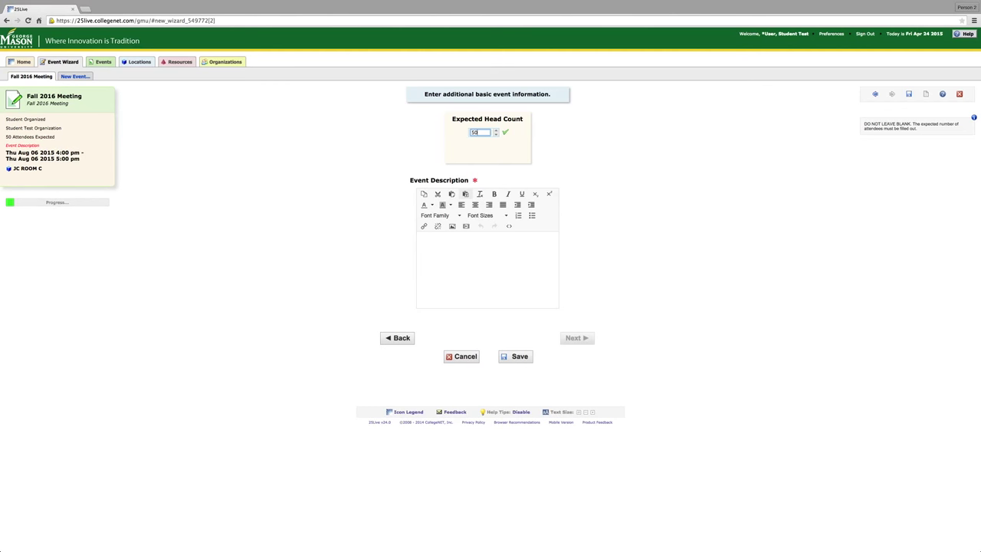
pyautogui.click(508, 264)
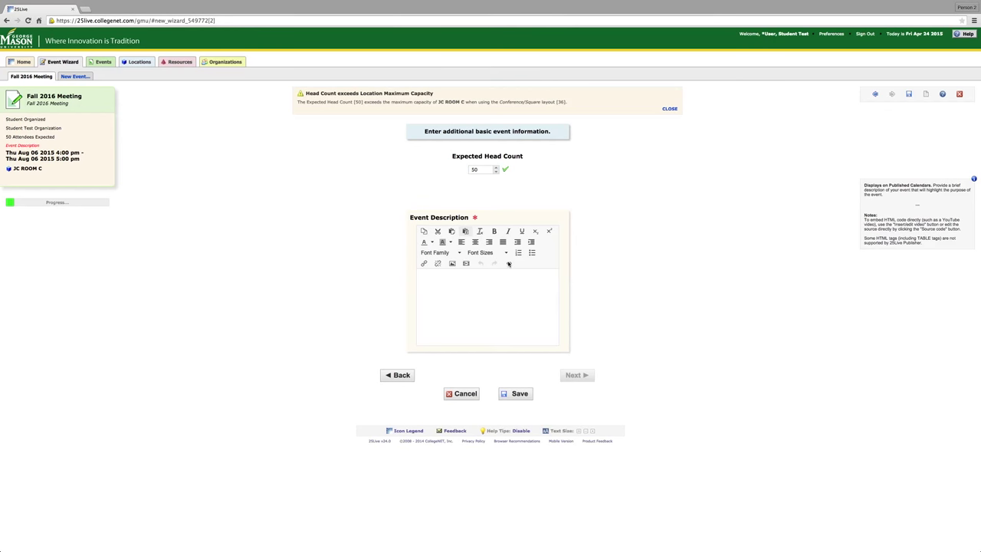
# Describe the upcoming-semester meeting with snacks, and mark the event as having multiple occurrences.
pyautogui.click(502, 277)
pyautogui.write('Members will attend t')
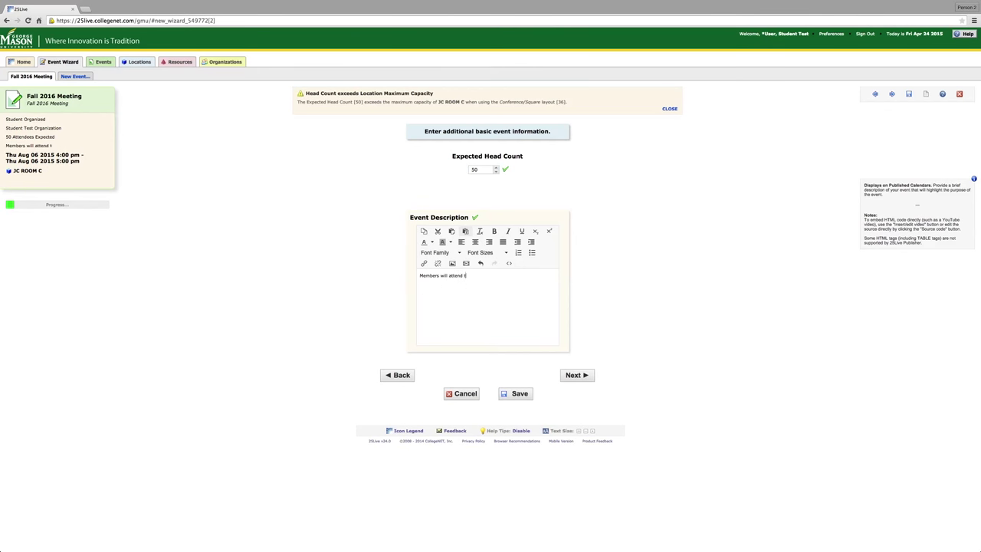
pyautogui.press('BackSpace')
pyautogui.write('a meeting to discuss the cupcoming ')
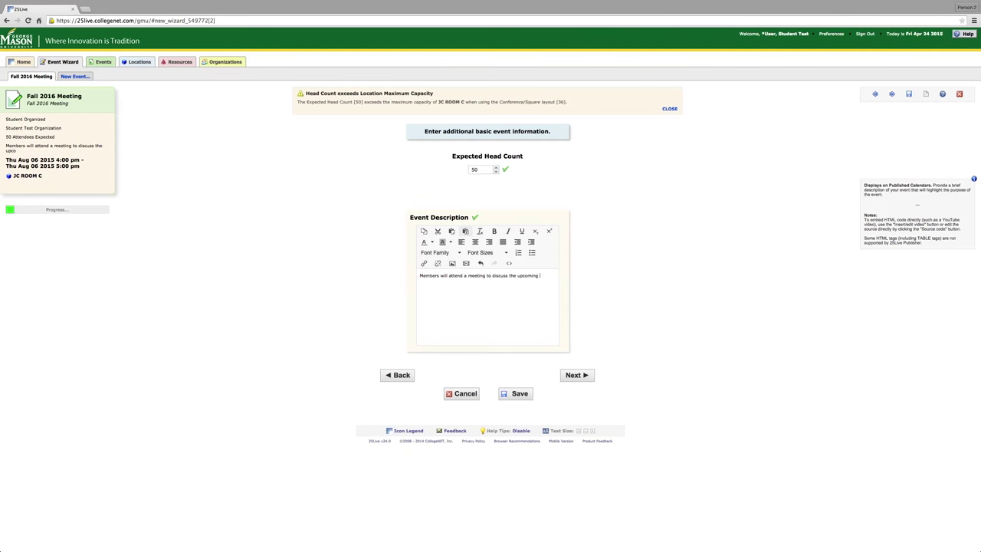
pyautogui.write('semister.')
pyautogui.write('We will have some snack')
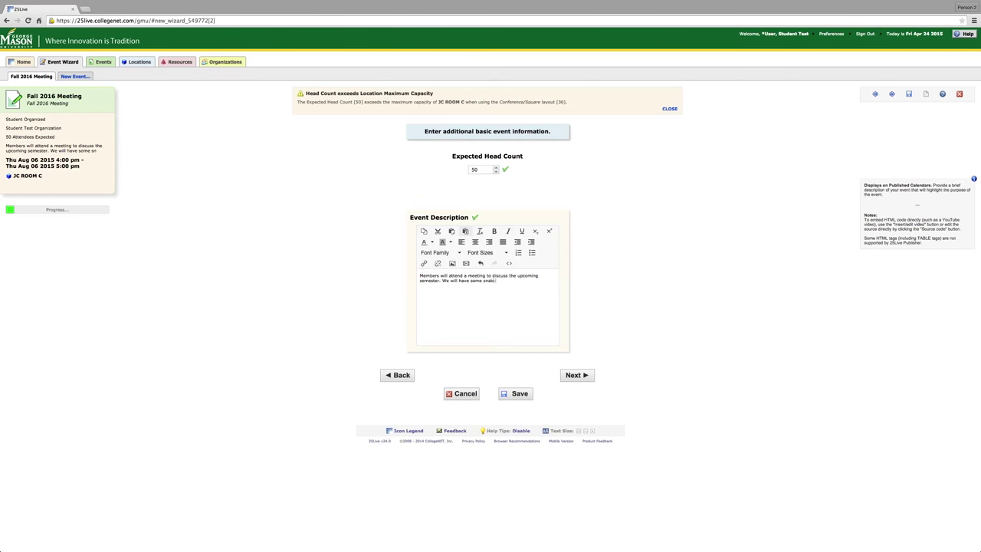
pyautogui.write('ks for everyone to enjoy.')
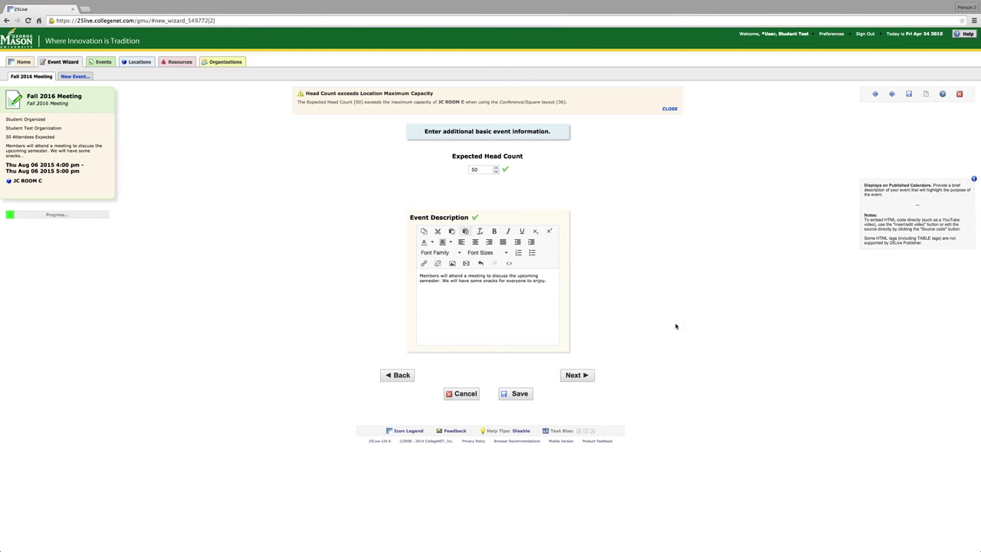
pyautogui.click(581, 376)
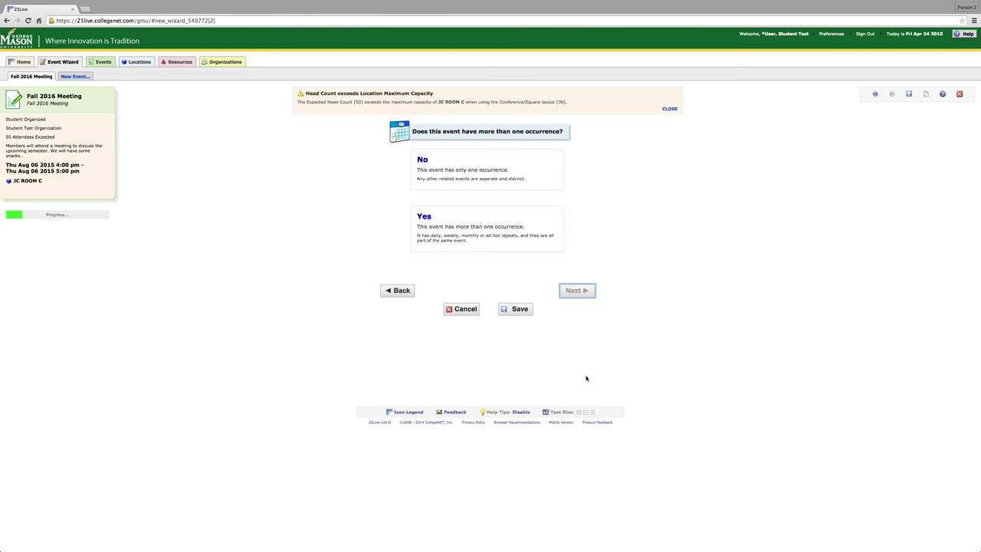
pyautogui.click(513, 244)
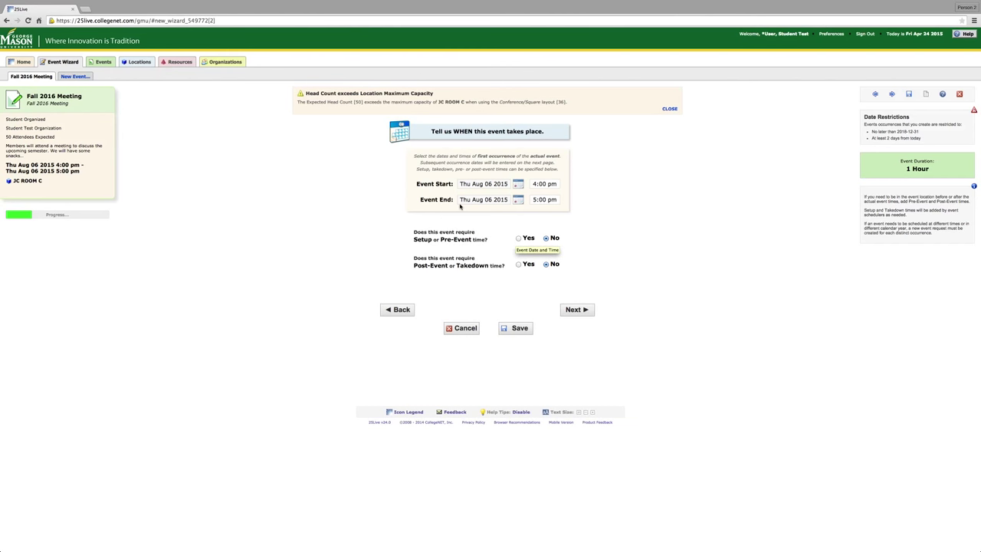
# Enable pre-event time and set it to 30 minutes.
pyautogui.click(519, 239)
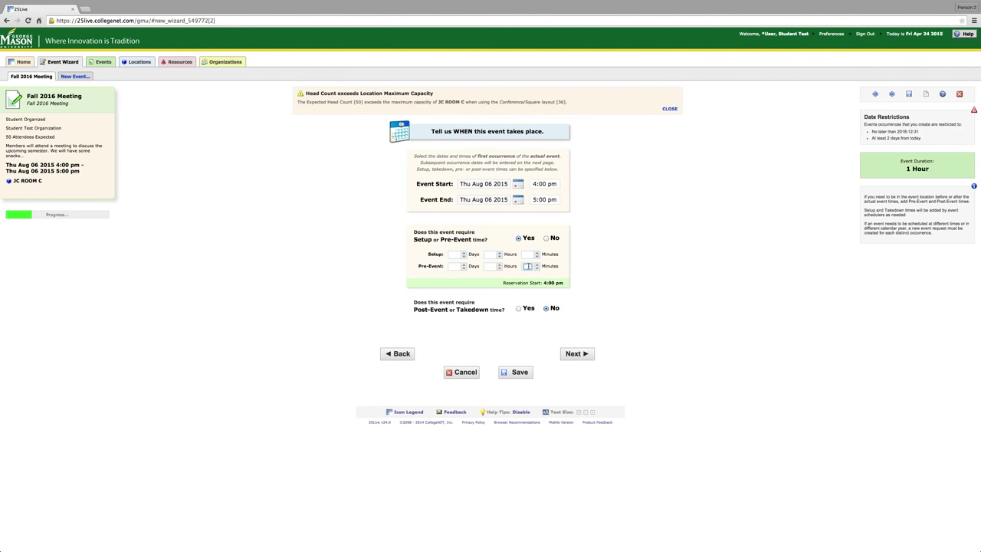
pyautogui.click(528, 266)
pyautogui.write('30')
# Enable post-event takedown time with 30 minutes and move to the repeat options.
pyautogui.click(519, 308)
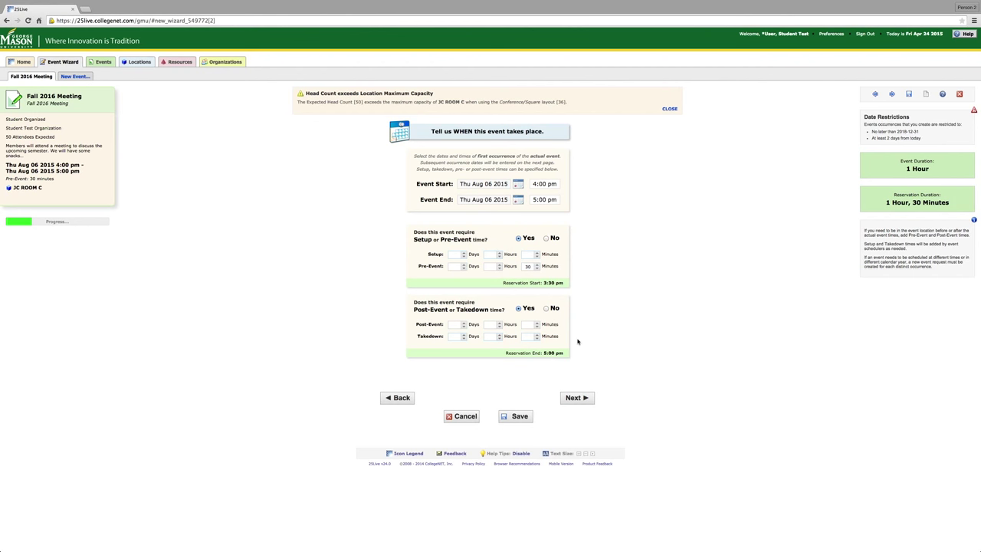
pyautogui.click(528, 325)
pyautogui.click(577, 397)
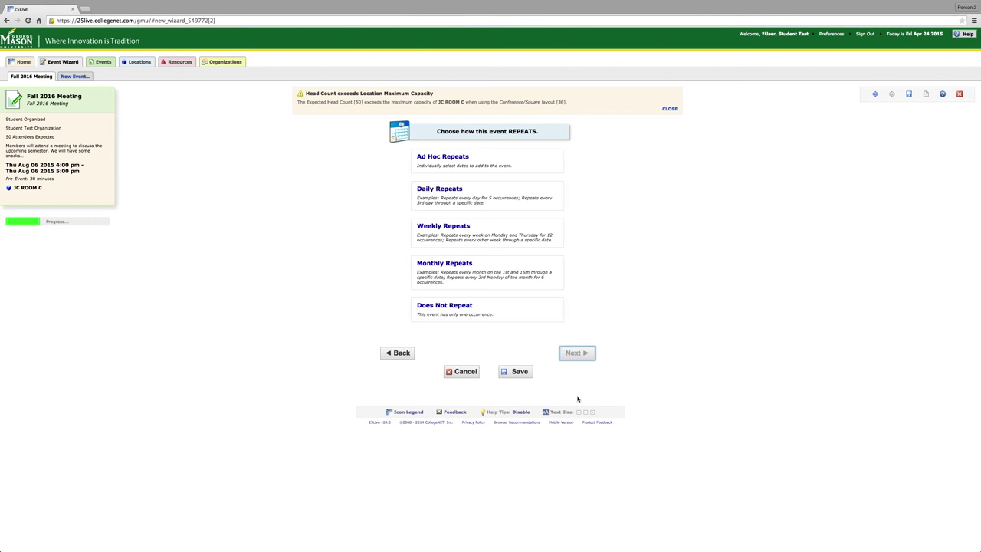
# Choose Ad Hoc repeats and add Wednesday, September 2, 2015 as a second occurrence.
pyautogui.click(487, 166)
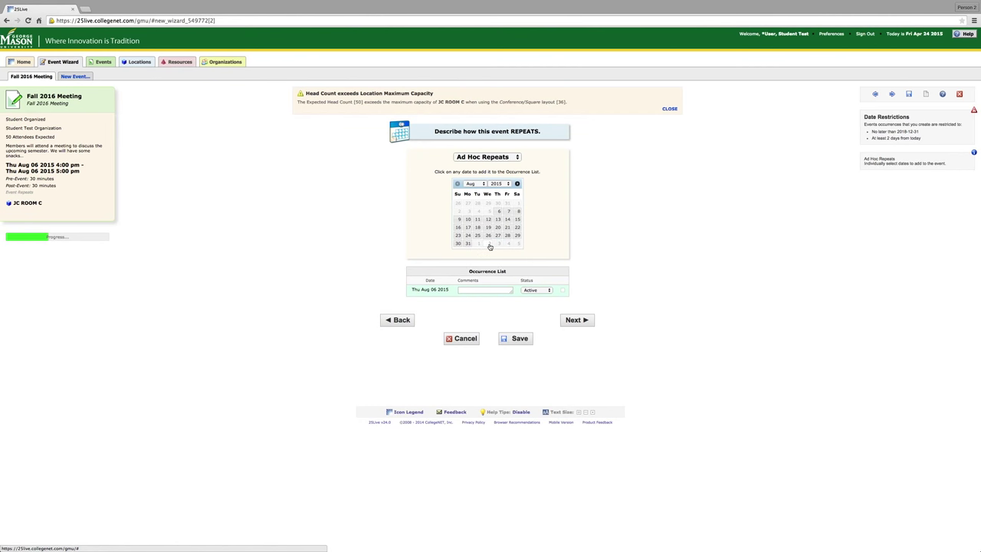
pyautogui.click(489, 244)
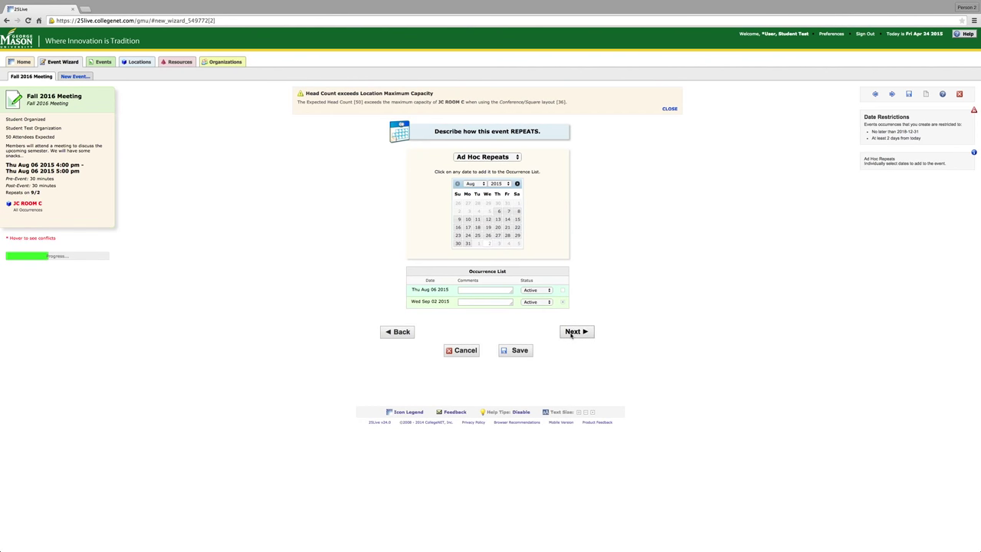
pyautogui.click(573, 332)
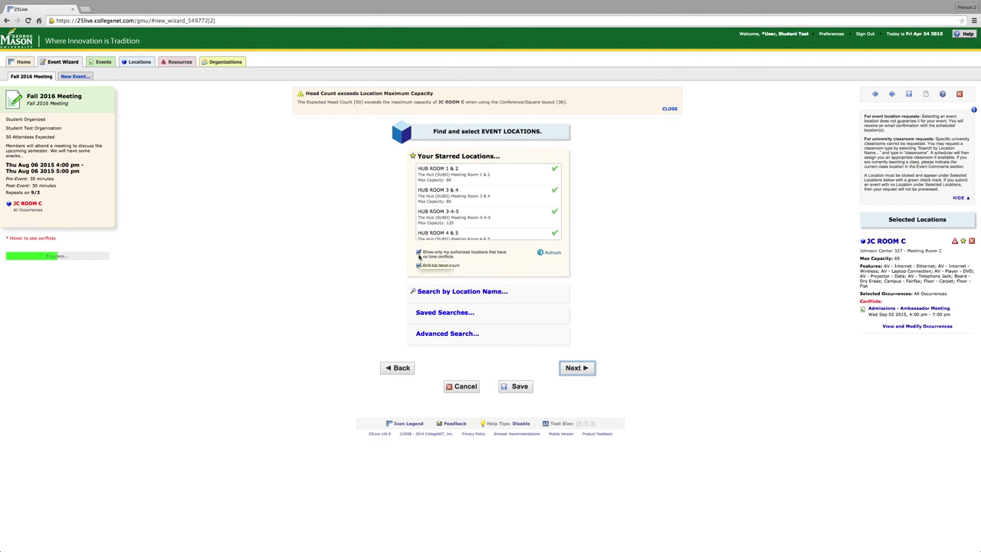
# Replace JC ROOM C with HUB ROOM 4 & 5 as the event location.
pyautogui.moveTo(451, 187)
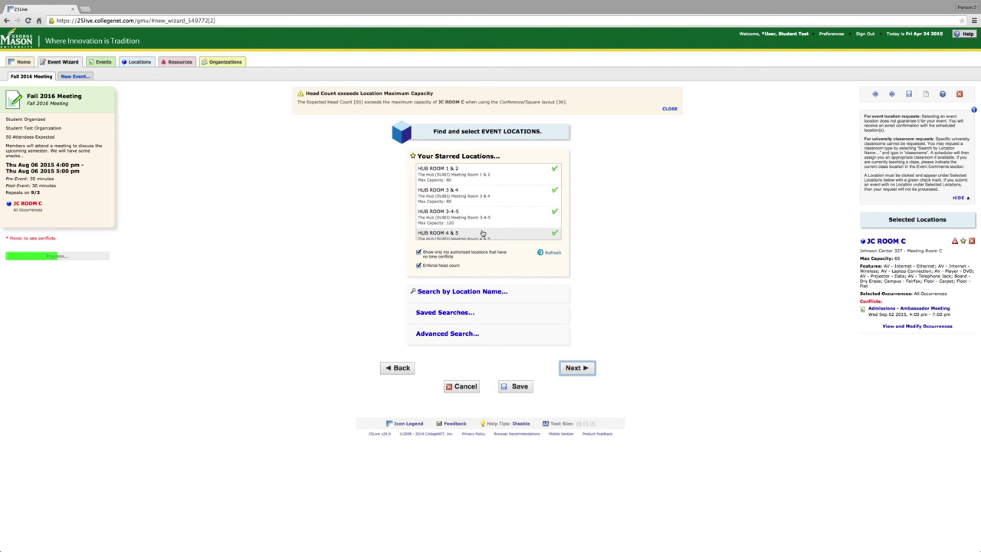
pyautogui.scroll(-1, 482, 233)
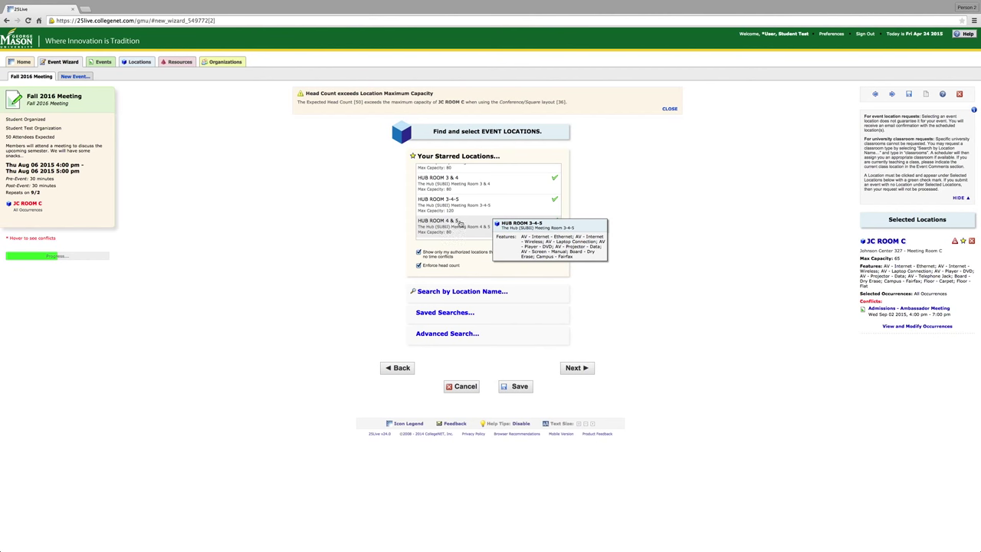
pyautogui.click(461, 228)
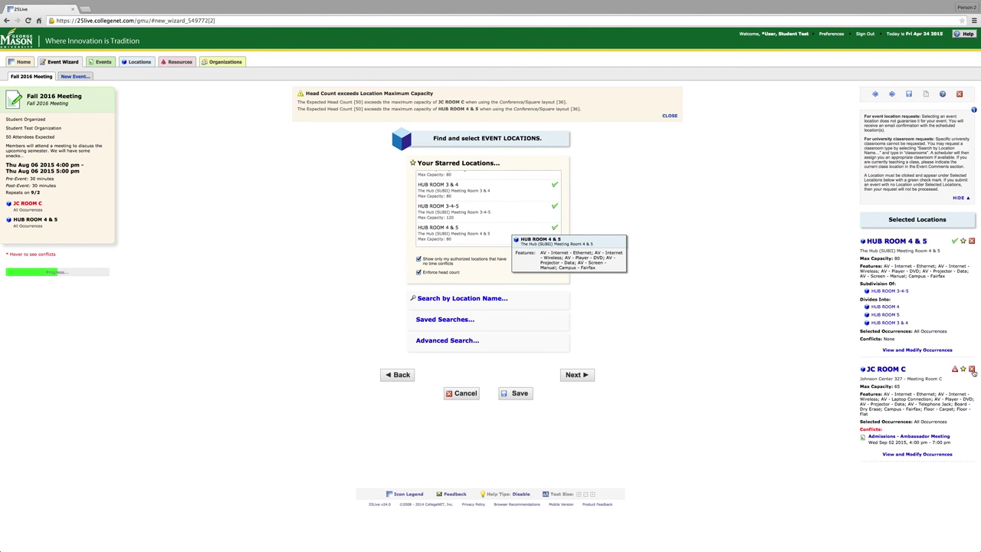
pyautogui.click(972, 370)
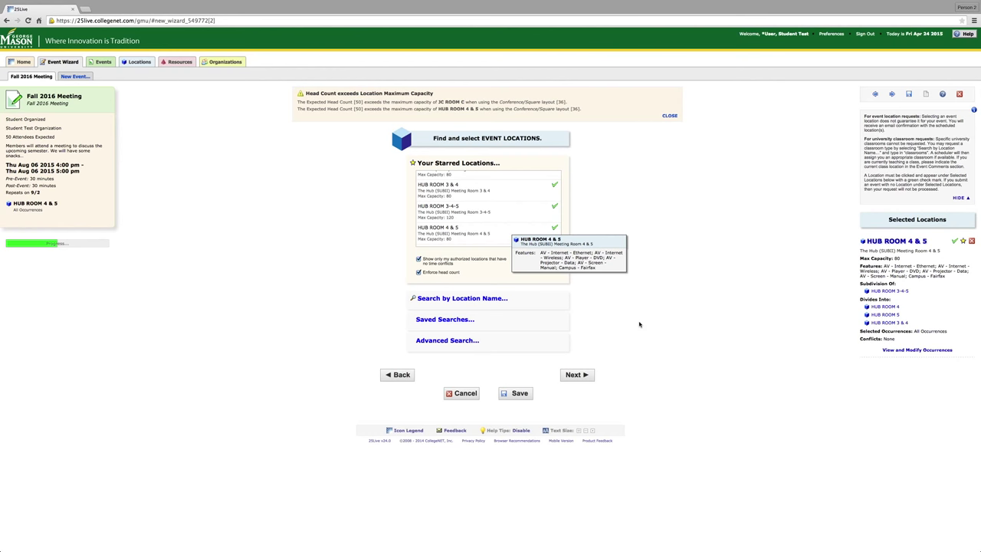
pyautogui.click(577, 375)
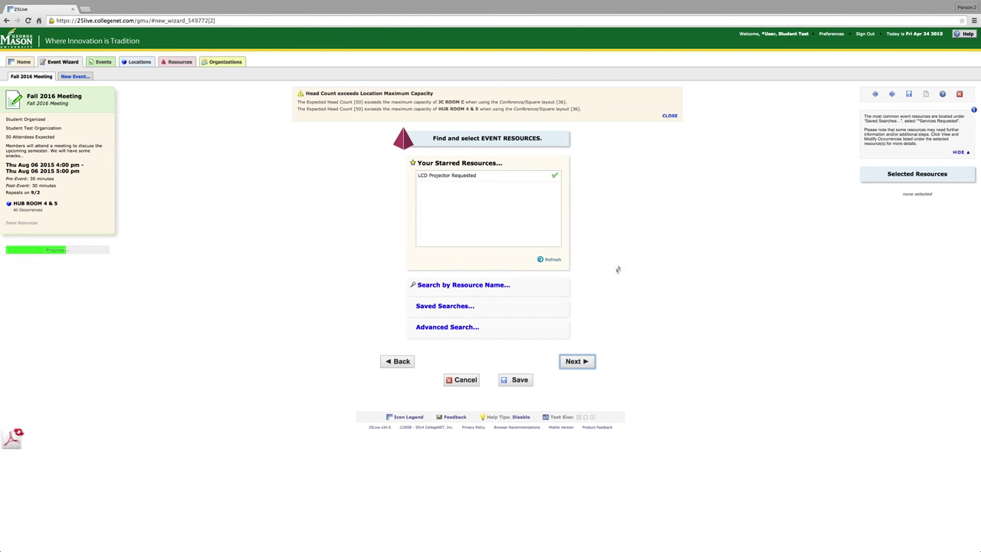
# Search resources for 'LCD' and add LCD Projector Requested to the event.
pyautogui.click(481, 288)
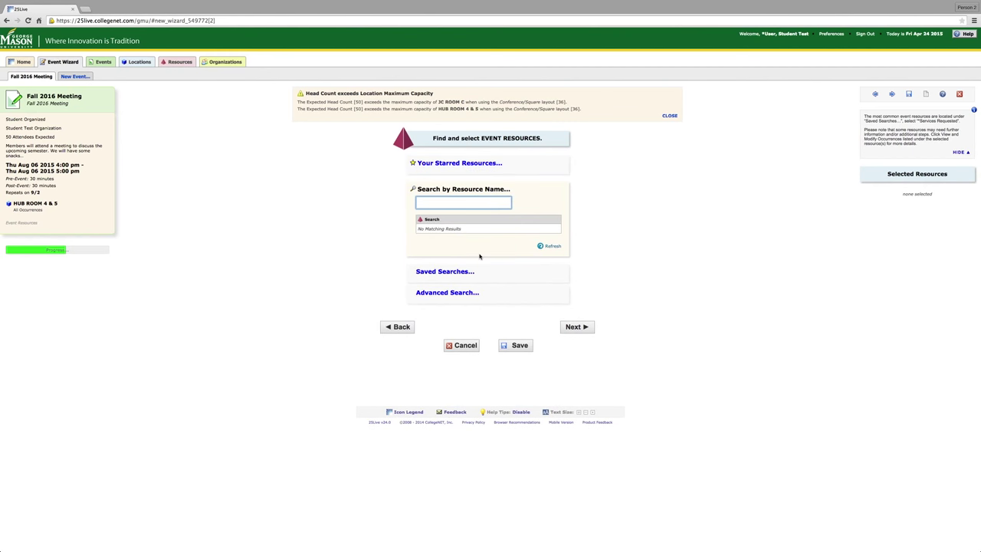
pyautogui.write('LCD')
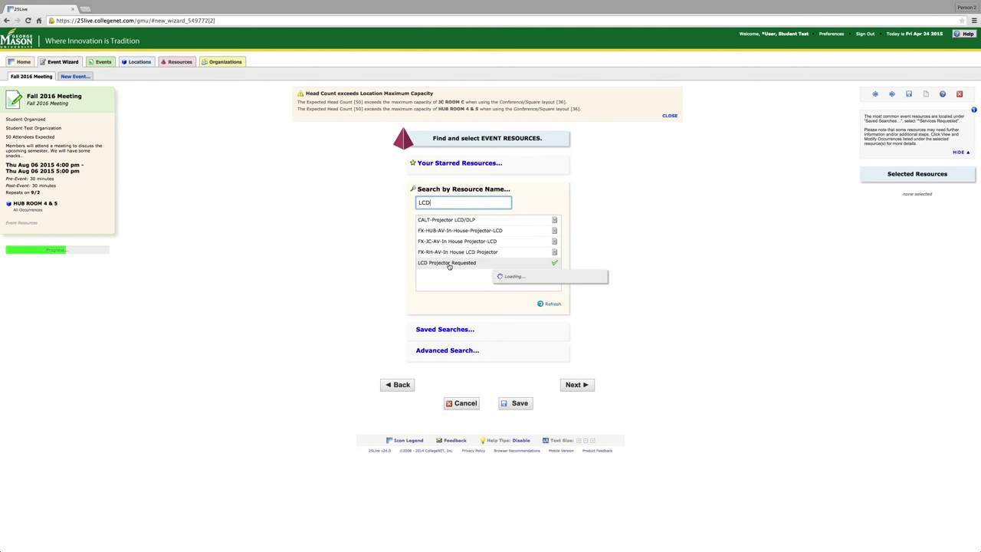
pyautogui.click(451, 264)
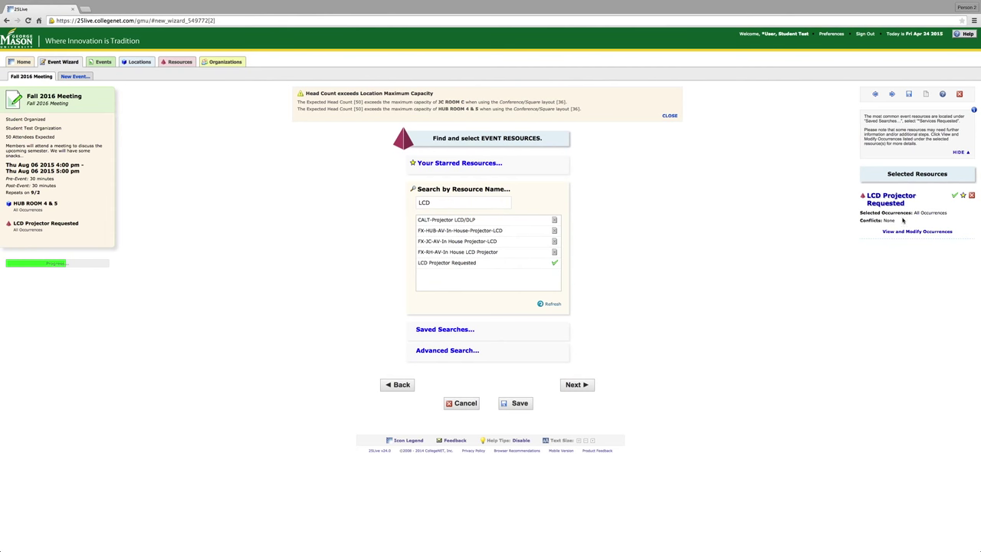
pyautogui.click(964, 197)
pyautogui.click(965, 197)
pyautogui.click(460, 164)
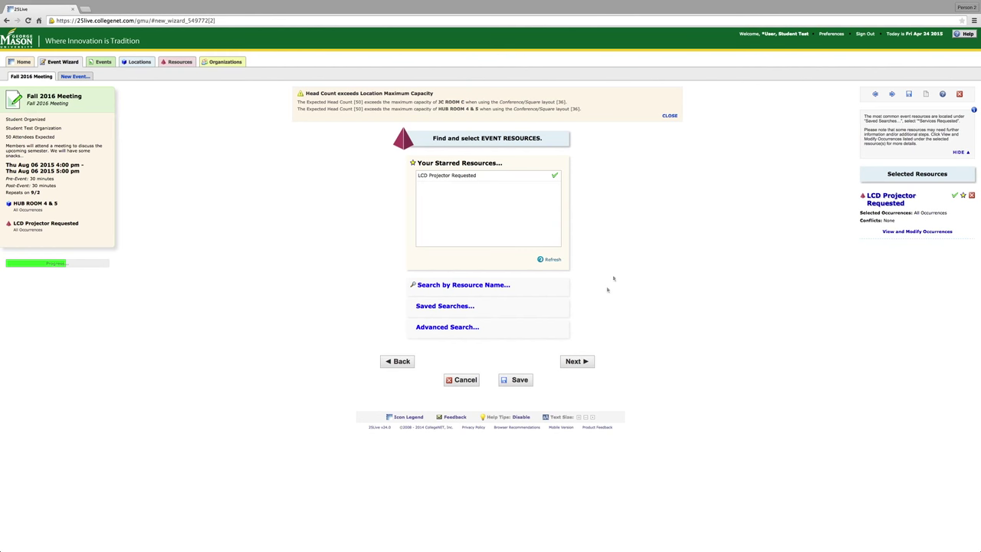
pyautogui.click(577, 361)
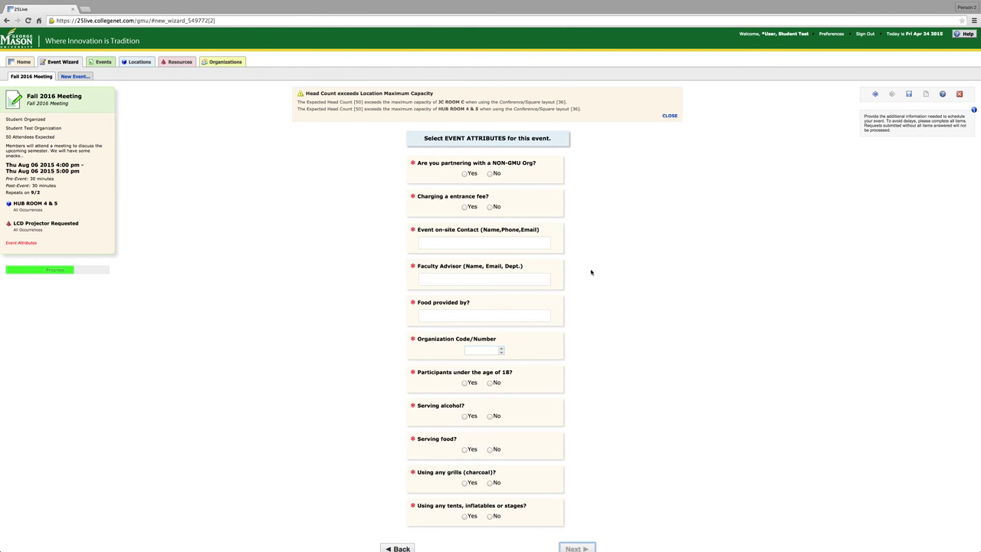
# Answer No to partnering and entrance fee, then enter the on-site contact and Faculty Advisor details.
pyautogui.click(491, 175)
pyautogui.click(490, 208)
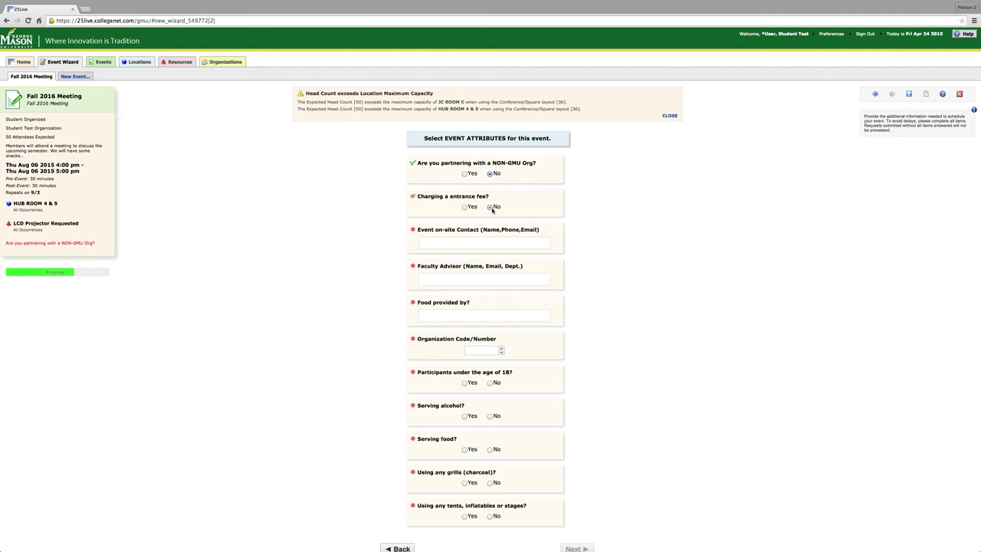
pyautogui.click(504, 241)
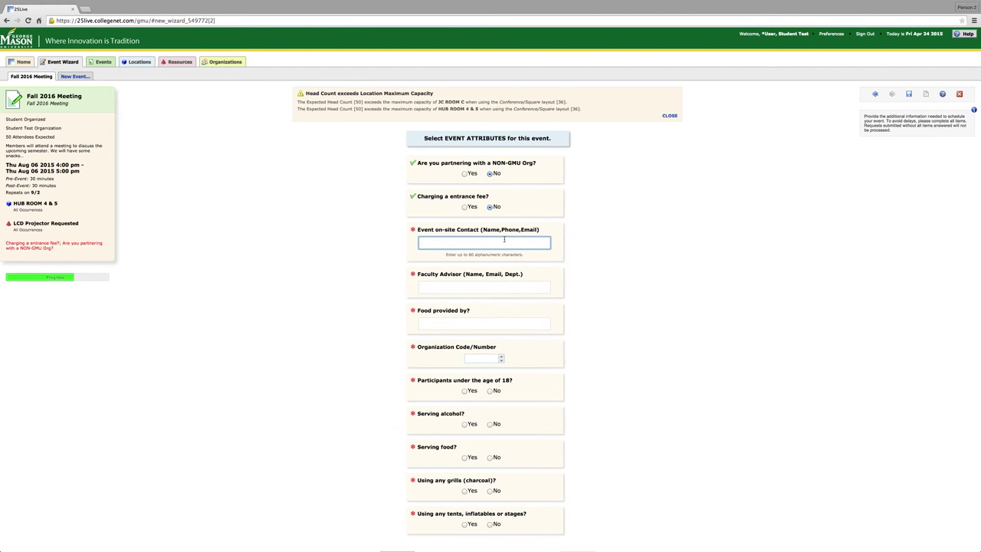
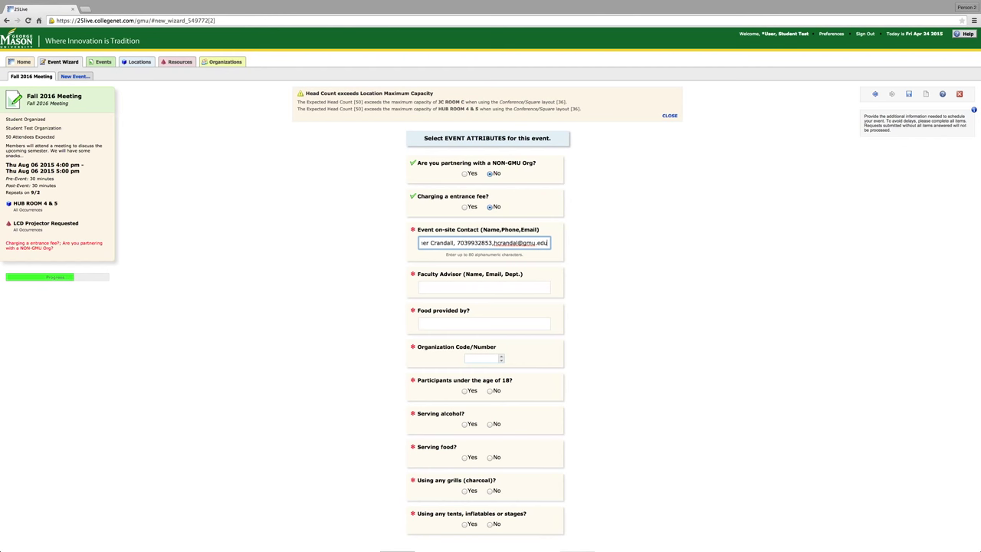
pyautogui.click(512, 282)
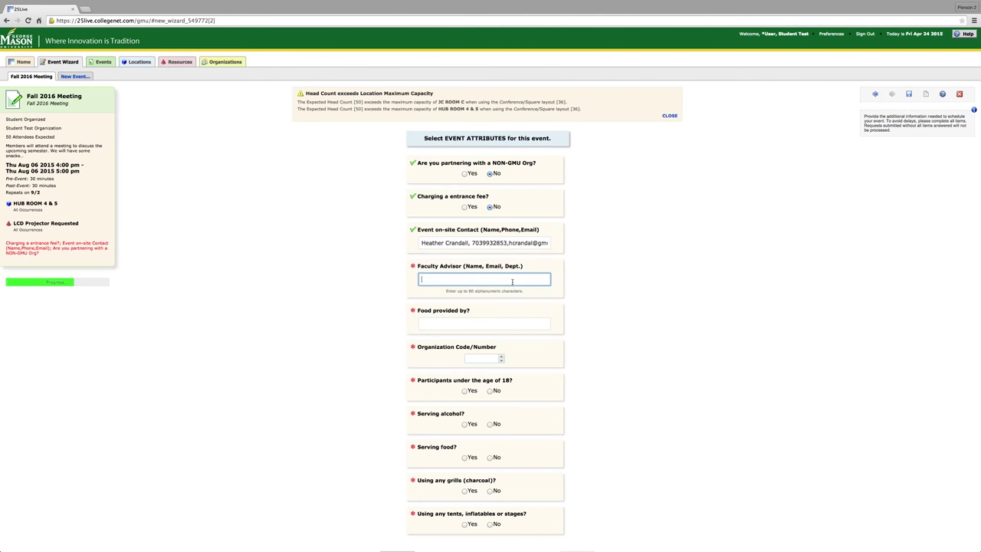
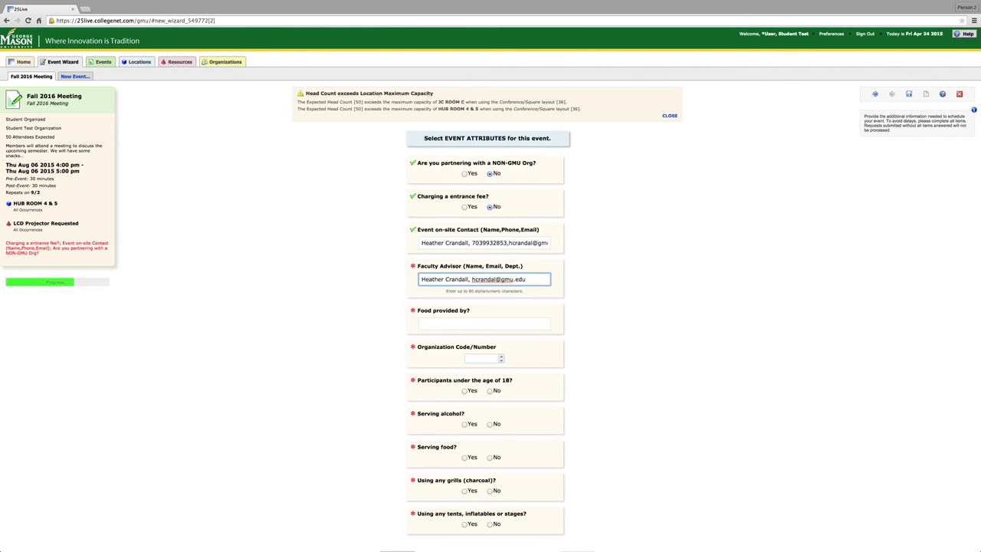
pyautogui.write(', Office of Eve')
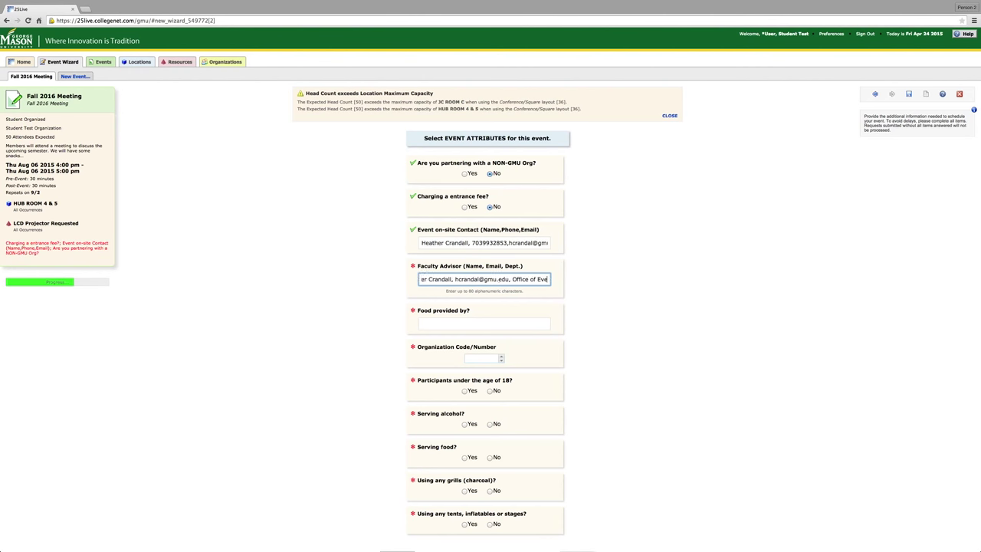
pyautogui.write('nts Ma')
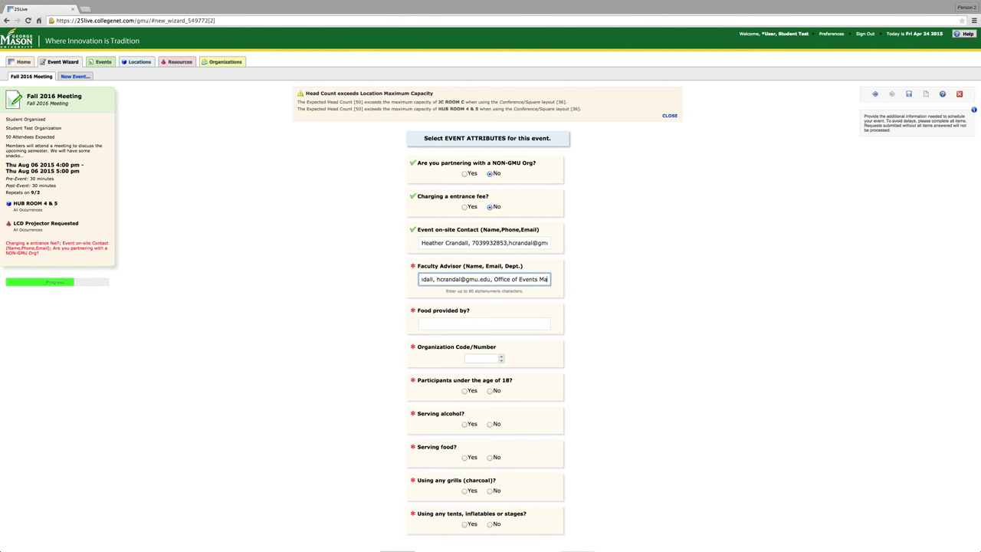
pyautogui.write('nagement')
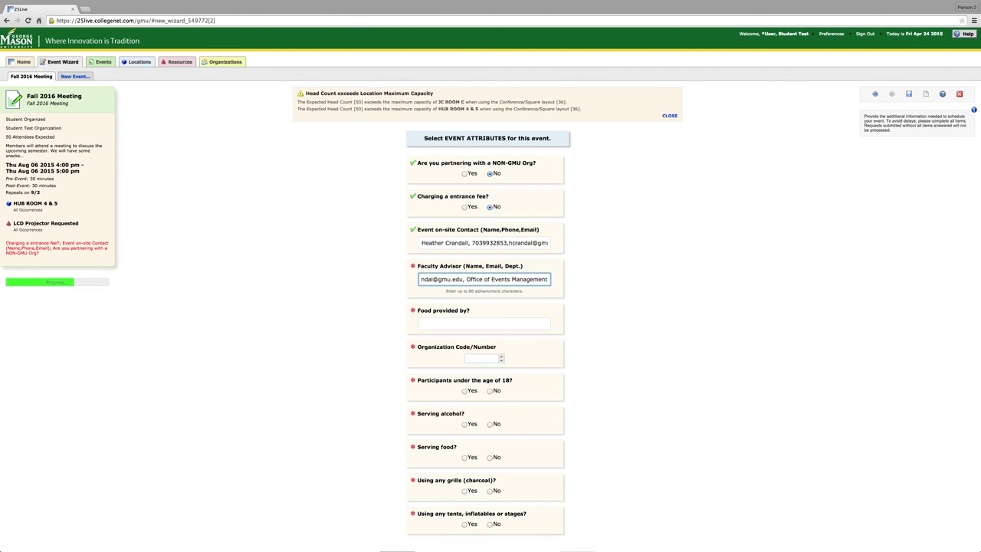
# Enter Giant as the food provider and 610000 as the organization code.
pyautogui.click(526, 321)
pyautogui.write('G')
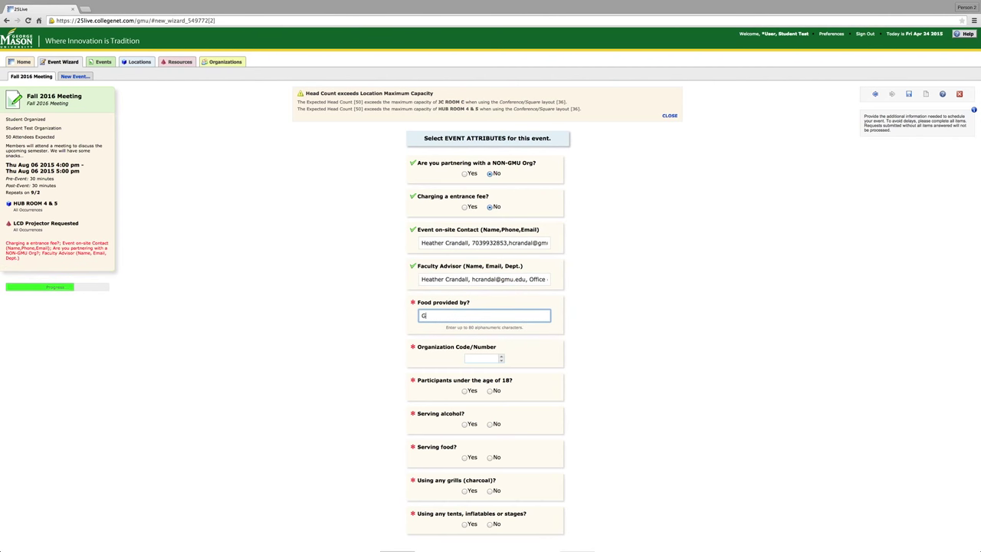
pyautogui.write('iant')
pyautogui.click(483, 358)
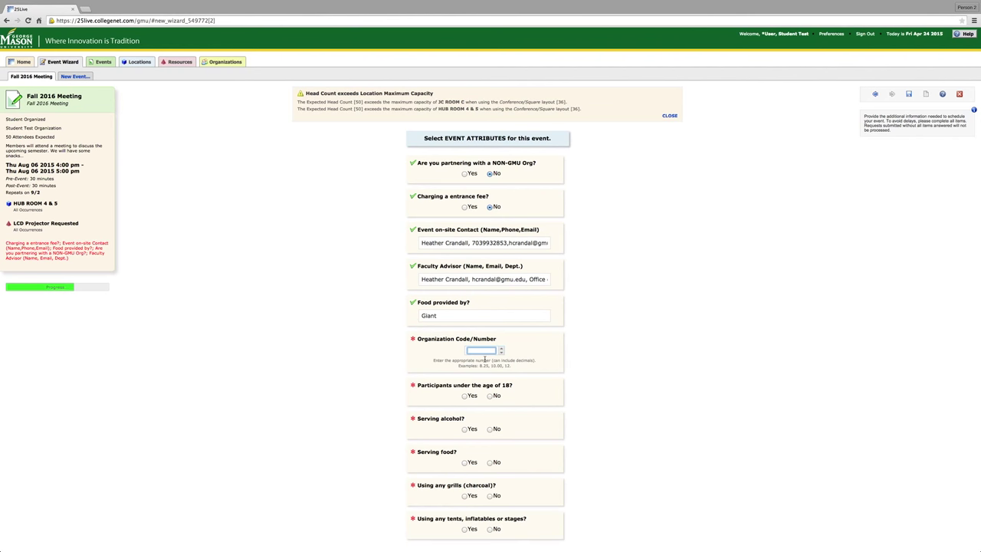
pyautogui.write('610000')
pyautogui.click(492, 399)
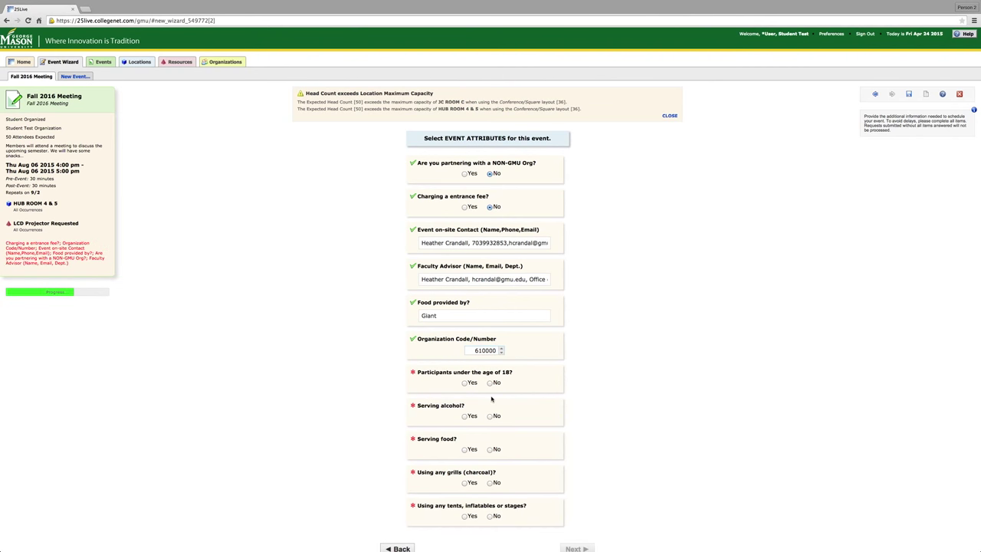
# Answer Yes to serving food and No to under-18, alcohol, charcoal grills and tents.
pyautogui.click(490, 382)
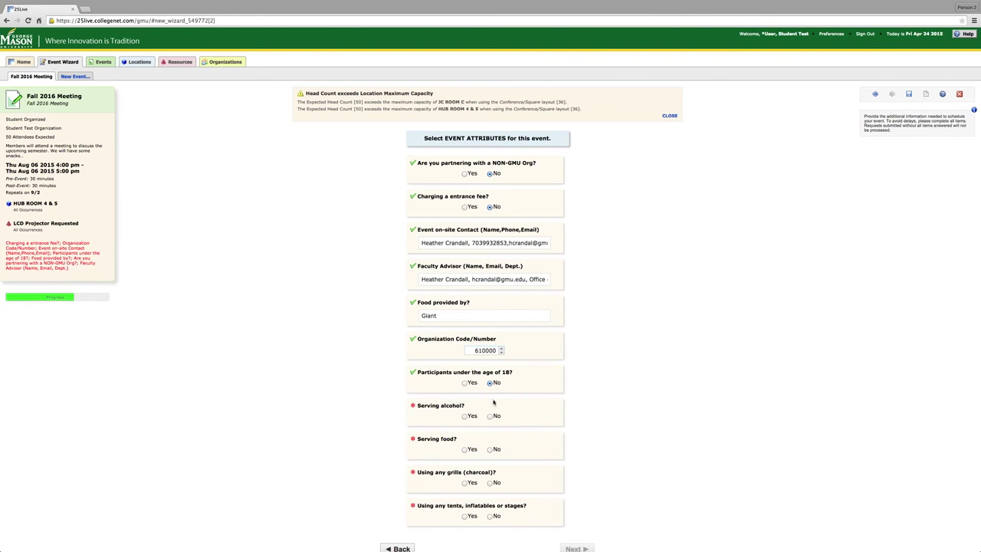
pyautogui.click(490, 416)
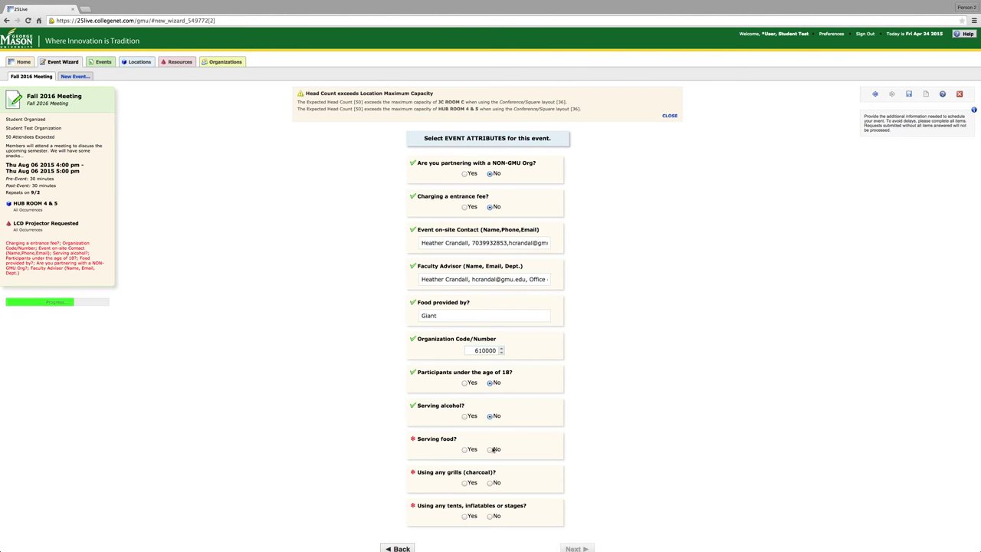
pyautogui.click(465, 450)
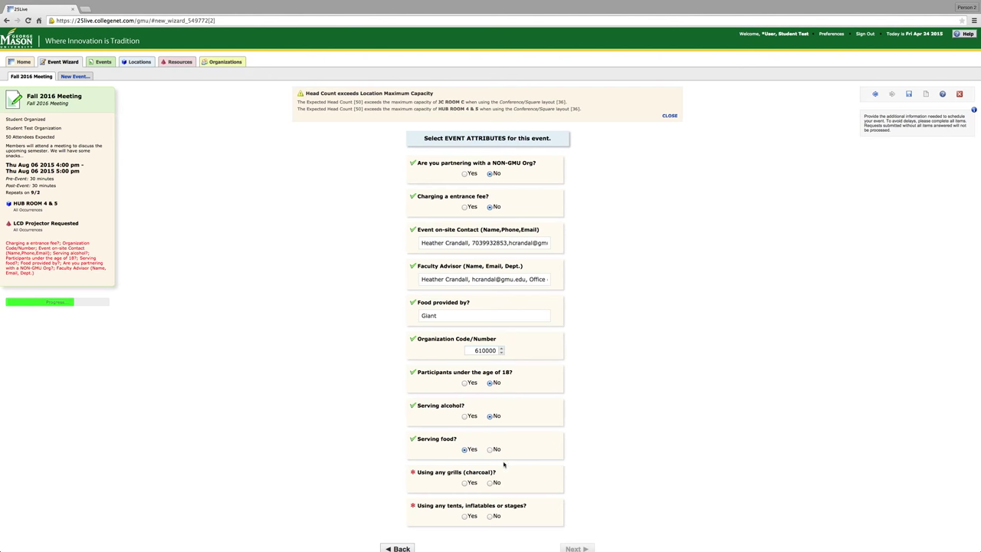
pyautogui.click(492, 483)
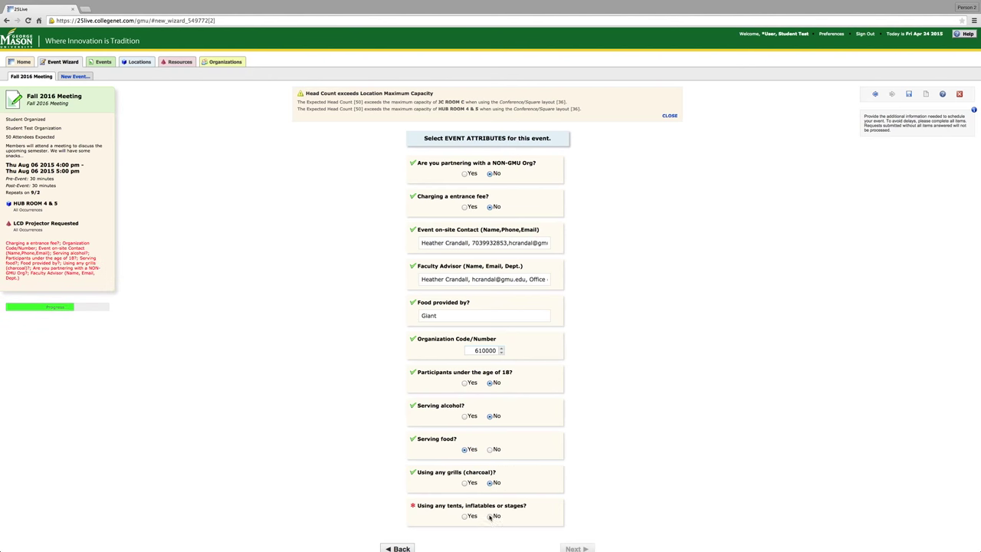
pyautogui.click(490, 516)
pyautogui.scroll(-2, 492, 517)
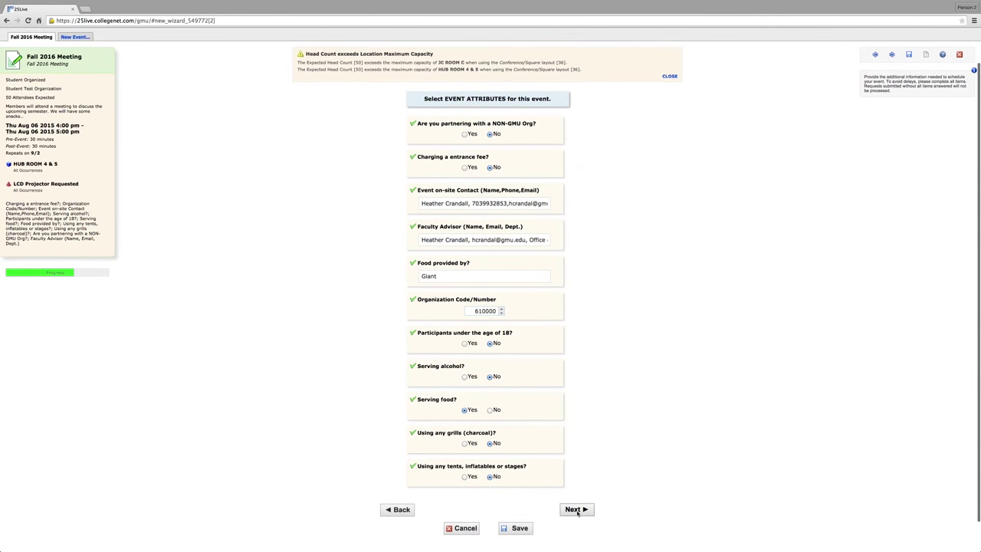
# Enter event comments 'Theater for 50' and 'LCD projector' on separate lines.
pyautogui.click(578, 511)
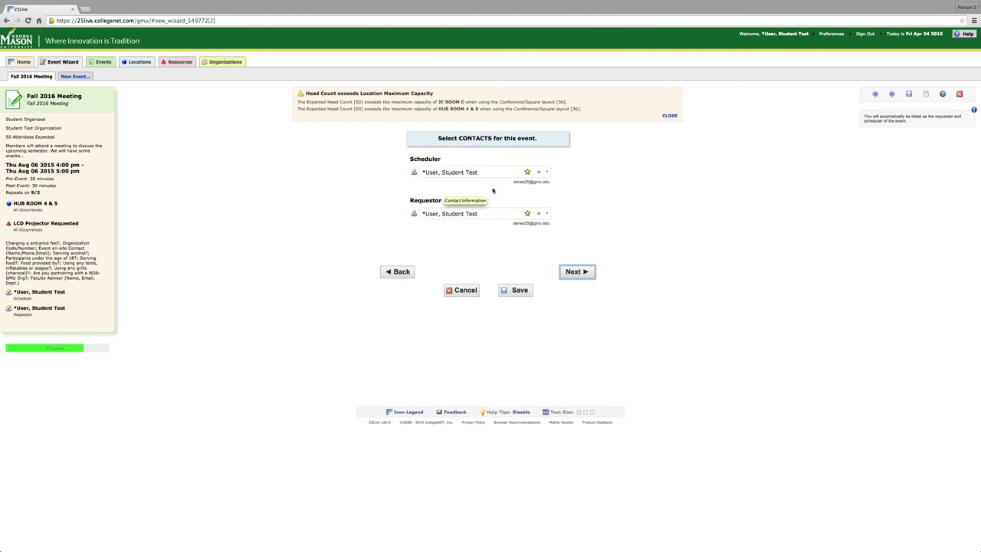
pyautogui.click(583, 273)
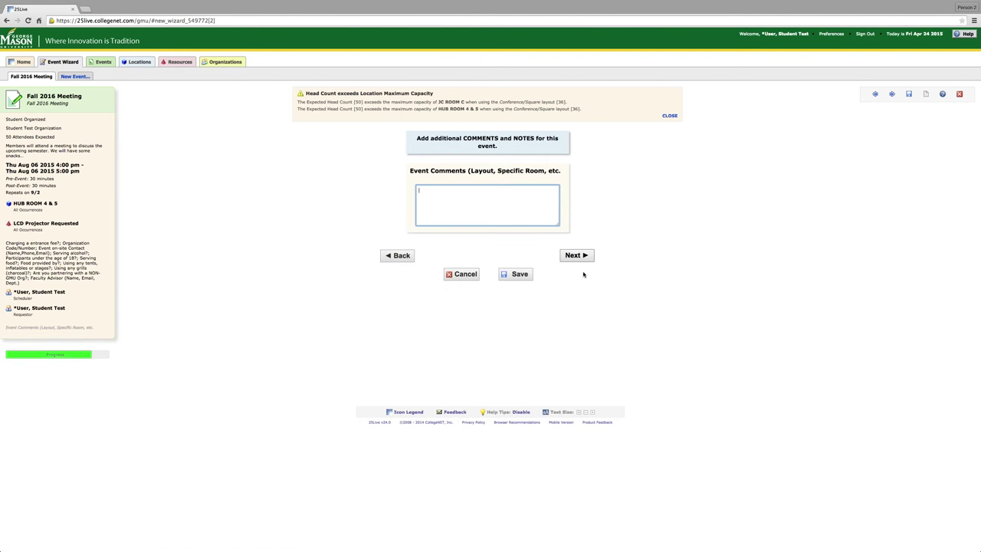
pyautogui.click(526, 212)
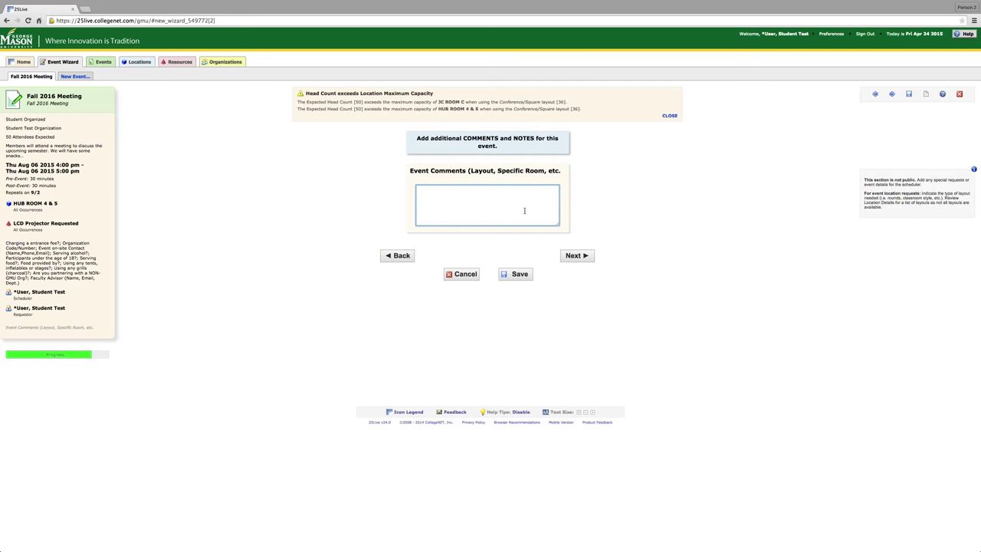
pyautogui.write('Theater ')
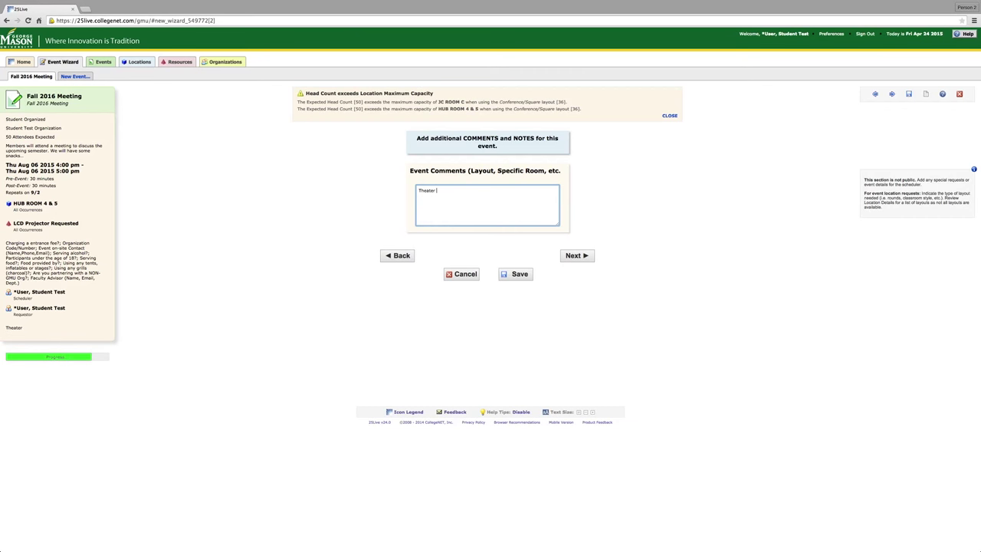
pyautogui.write('for 50')
pyautogui.press('Return')
pyautogui.write('LCD projector')
pyautogui.click(577, 256)
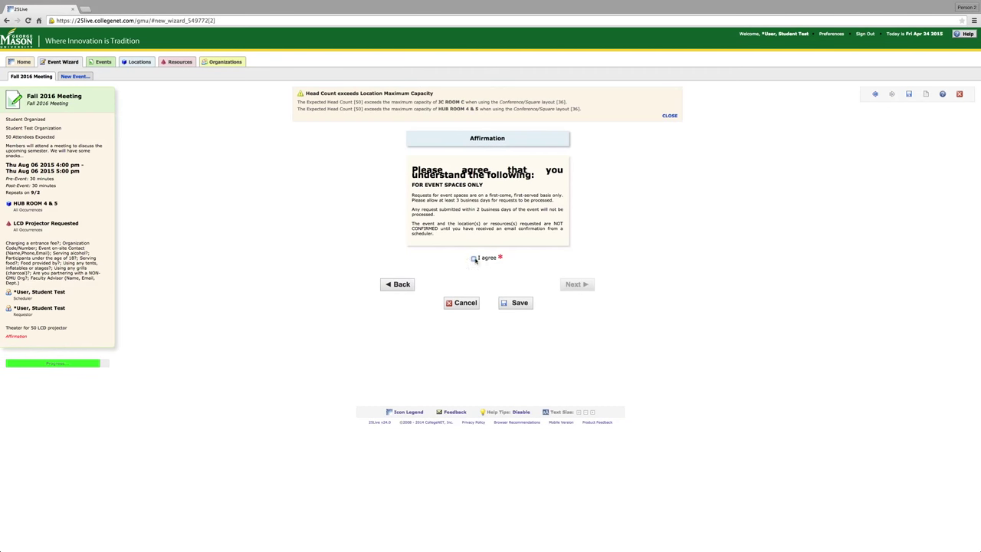
# Accept the event-space affirmation terms and save the event request.
pyautogui.click(474, 258)
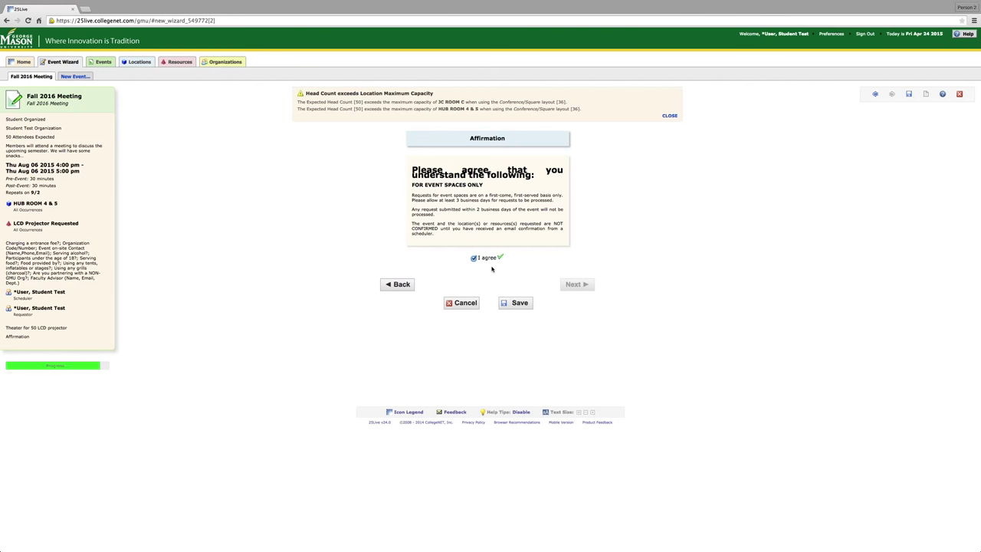
pyautogui.click(516, 305)
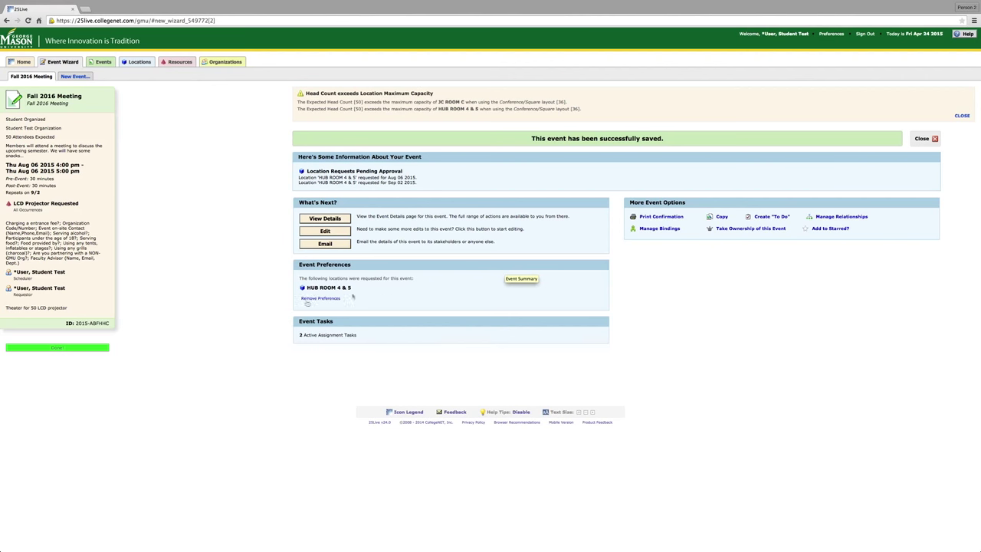
# Highlight the newly assigned event ID in the left summary panel.
pyautogui.moveTo(61, 326); pyautogui.dragTo(116, 327)
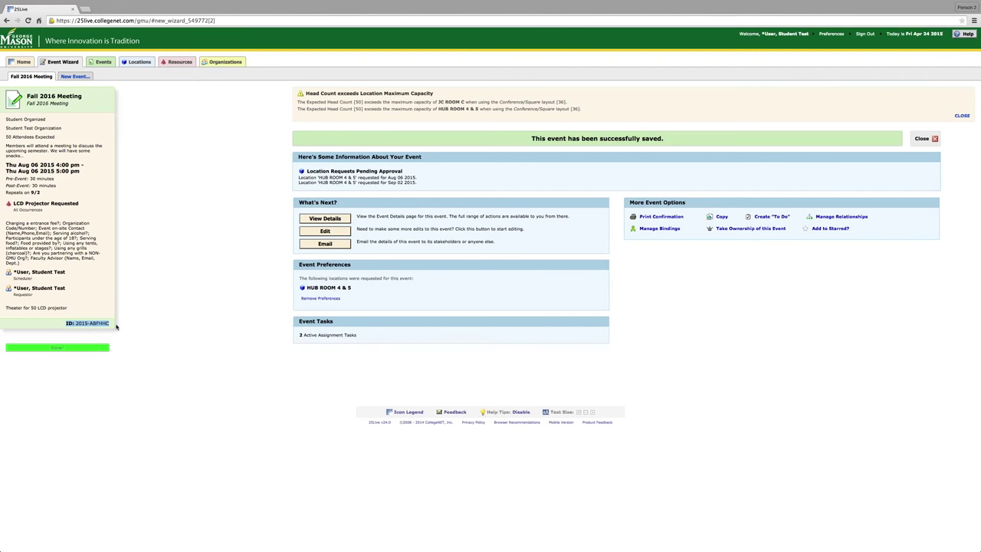